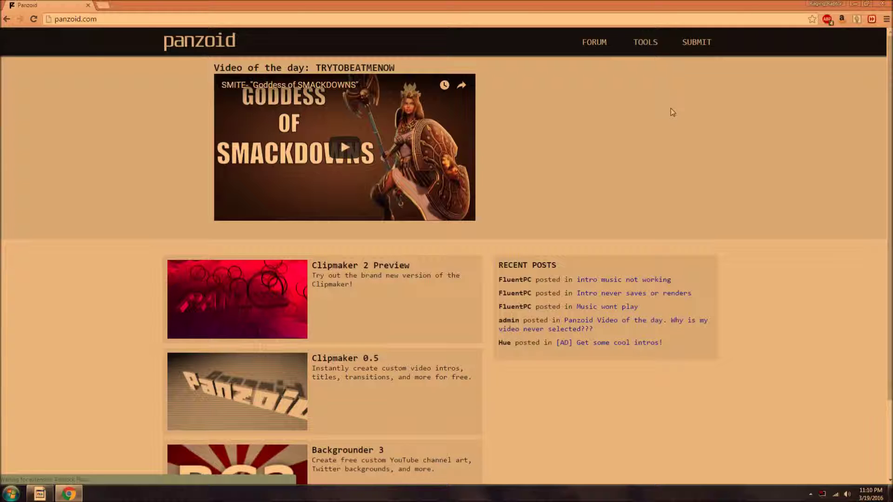
Go to Panzoid's Tools page listing Clipmaker 0.5, Backgrounder 3 and Suggestions.
left_click(93, 20)
left_click(77, 172)
left_click(646, 43)
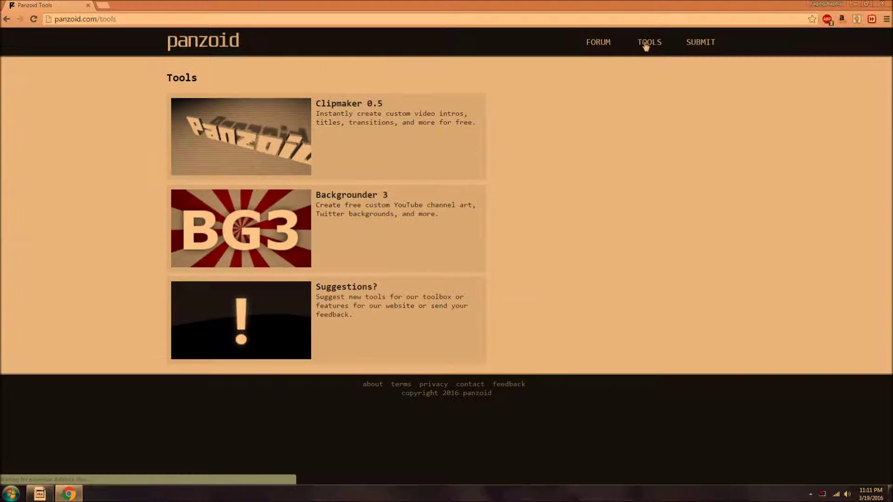
Open the Clipmaker 0.5 editor and expand Basics, FX, Scene, Objects and Templates in turn.
left_click(372, 104)
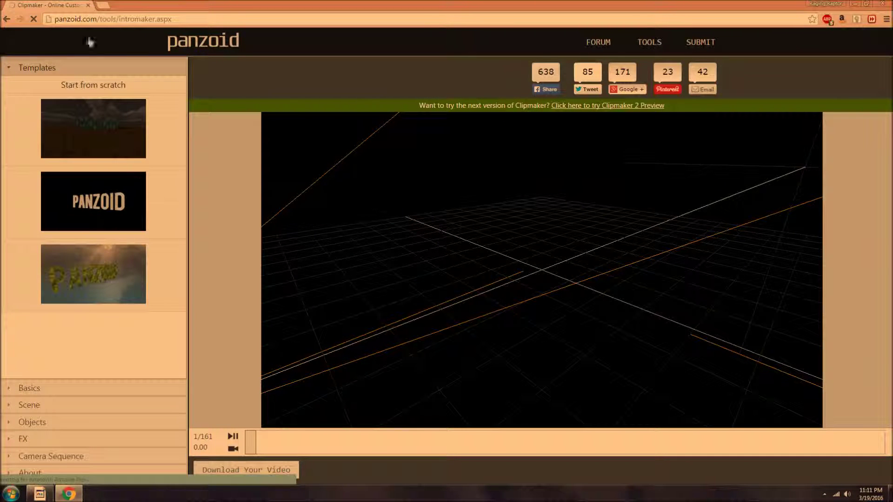
left_click(92, 389)
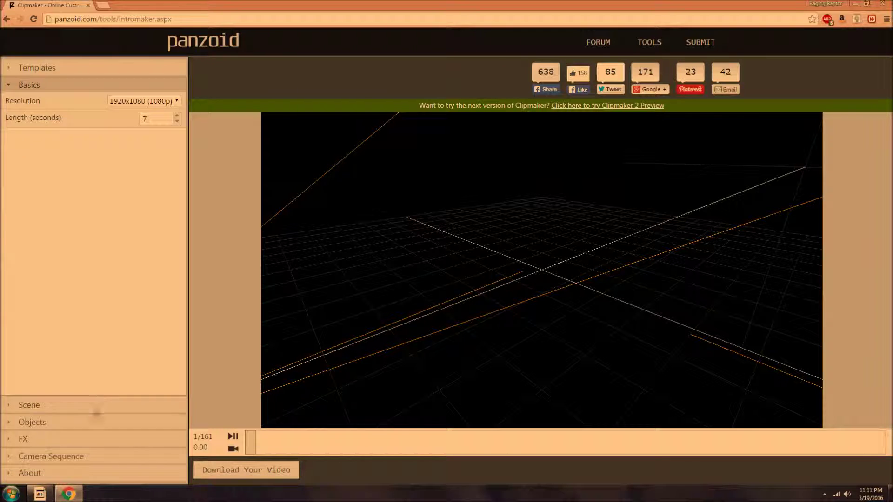
left_click(95, 421)
left_click(94, 439)
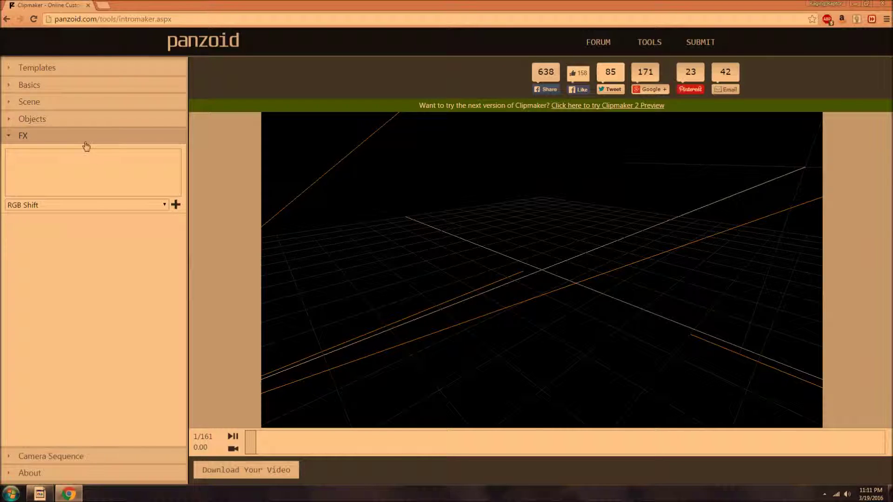
left_click(70, 119)
left_click(69, 101)
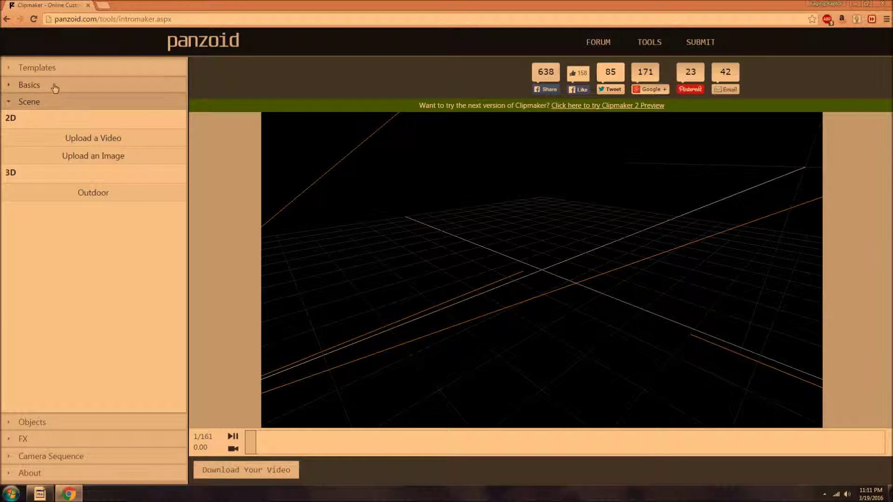
left_click(54, 86)
left_click(73, 438)
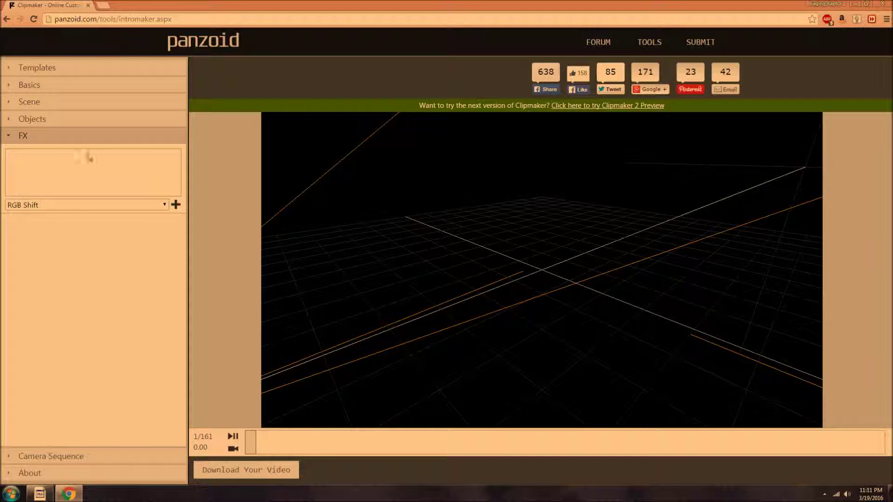
left_click(86, 119)
left_click(82, 101)
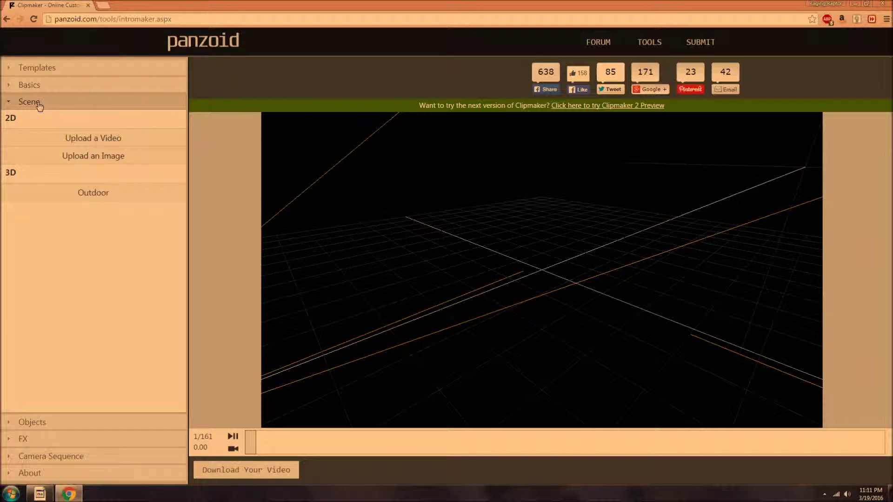
left_click(68, 421)
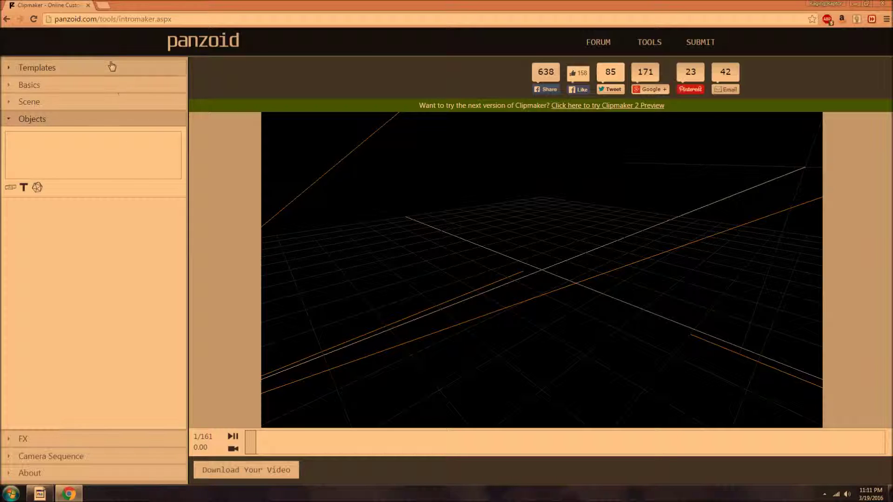
left_click(111, 67)
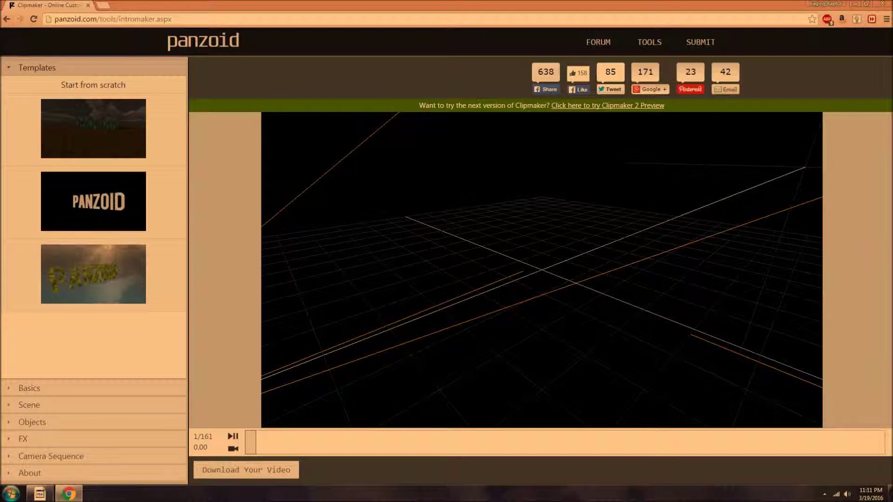
Return to the Tools page, open the Backgrounder 3 editor, and scroll its Templates list.
left_click(6, 20)
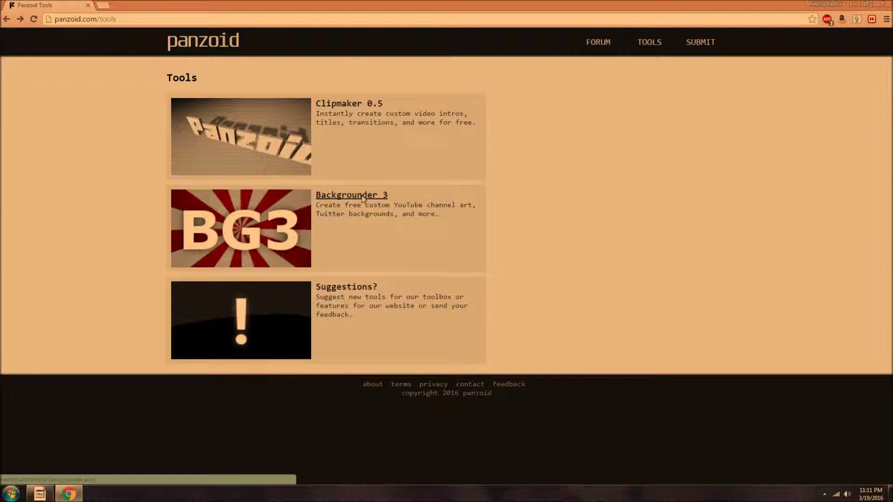
left_click(363, 198)
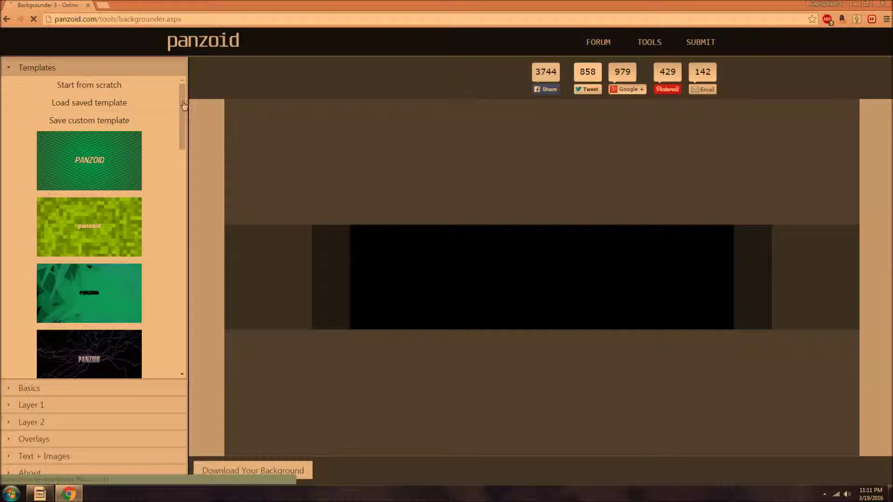
left_click_drag(183, 126, 185, 84)
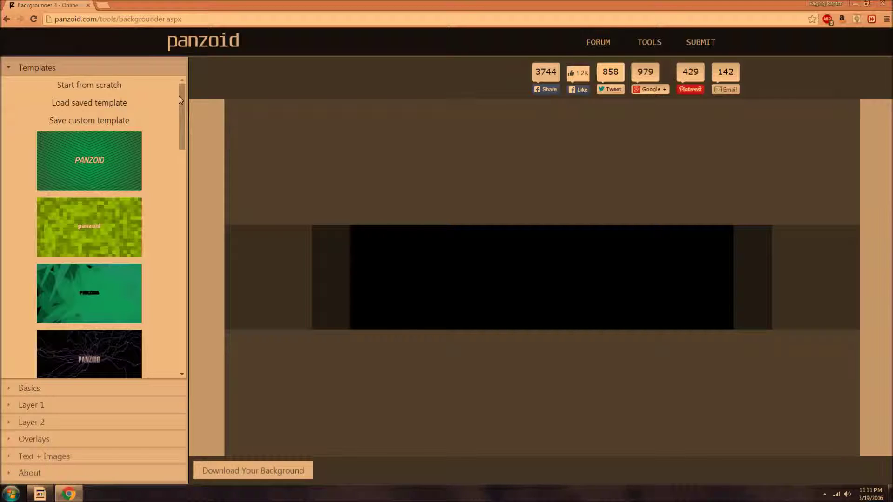
scroll(178, 96, "down", 3)
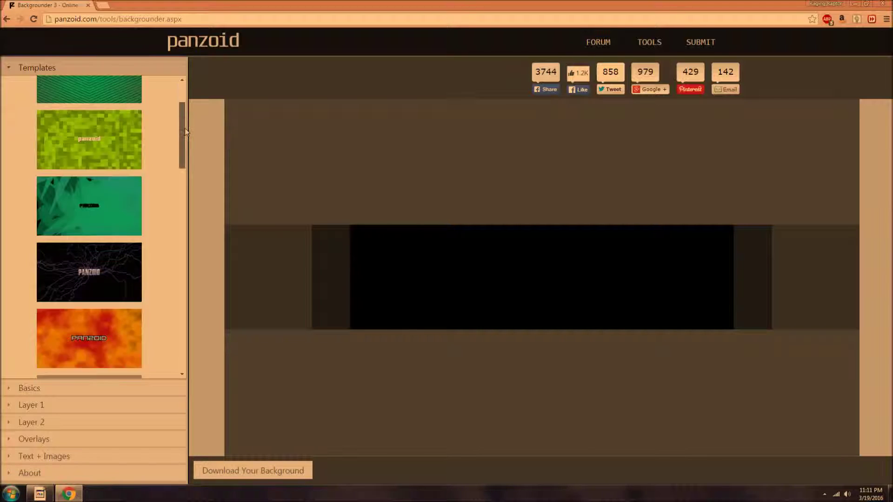
Try the Thumbnail and Twitter types, then leave Type on YouTube Channel Avatar.
left_click(121, 389)
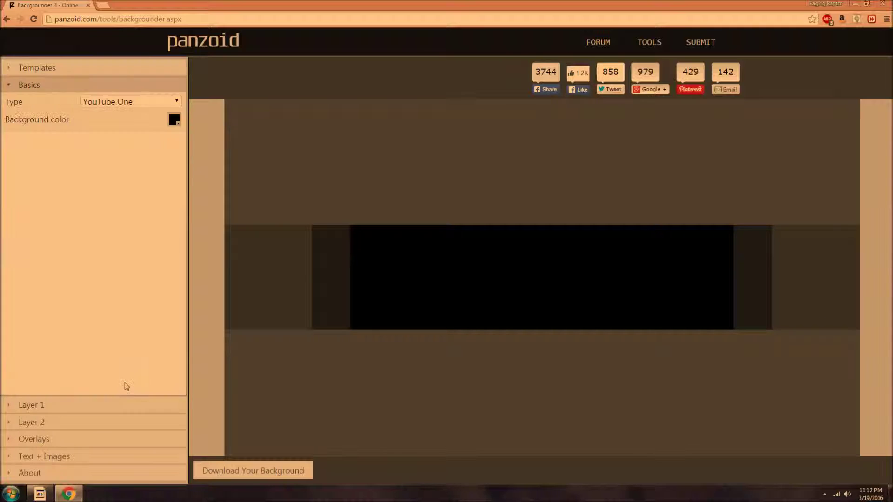
left_click(144, 101)
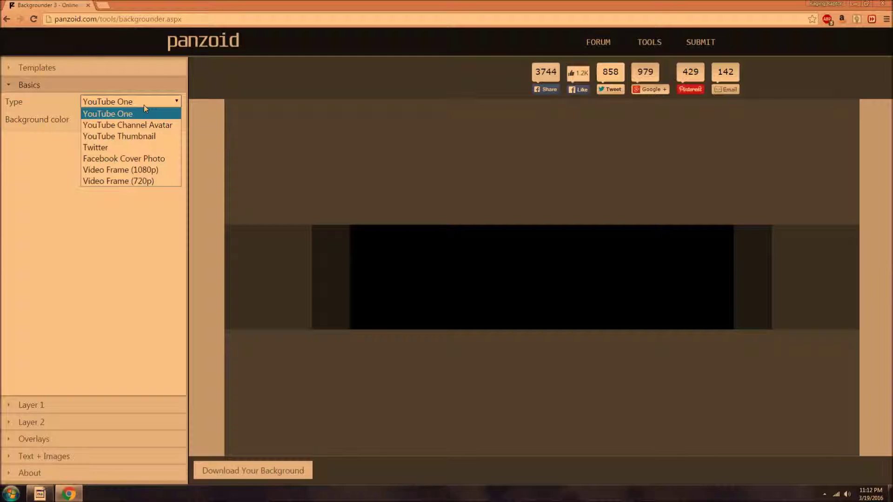
left_click(144, 125)
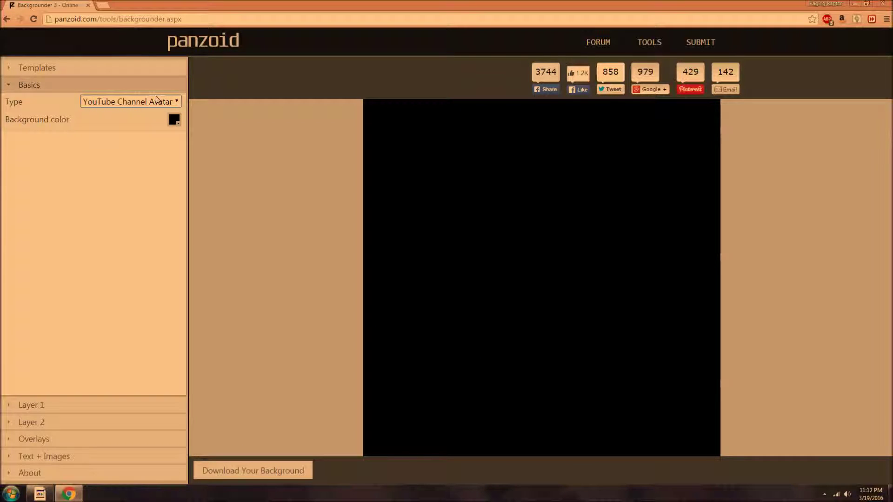
left_click(156, 100)
left_click(159, 131)
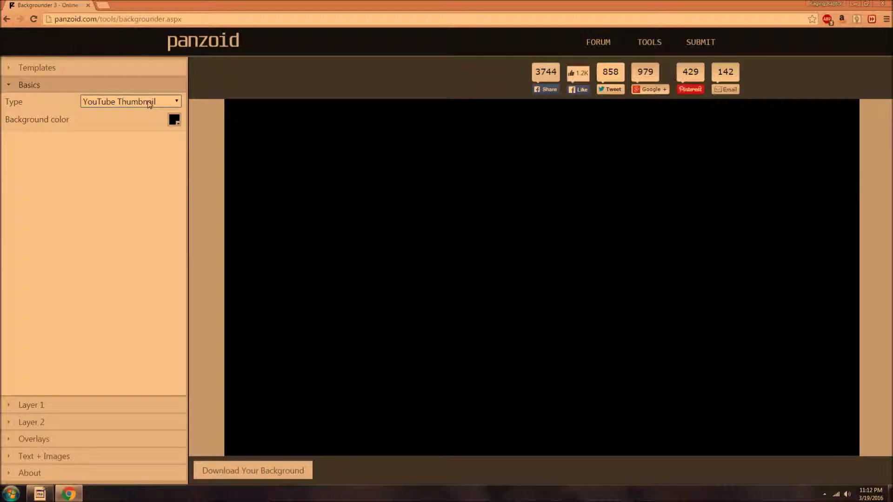
left_click(149, 104)
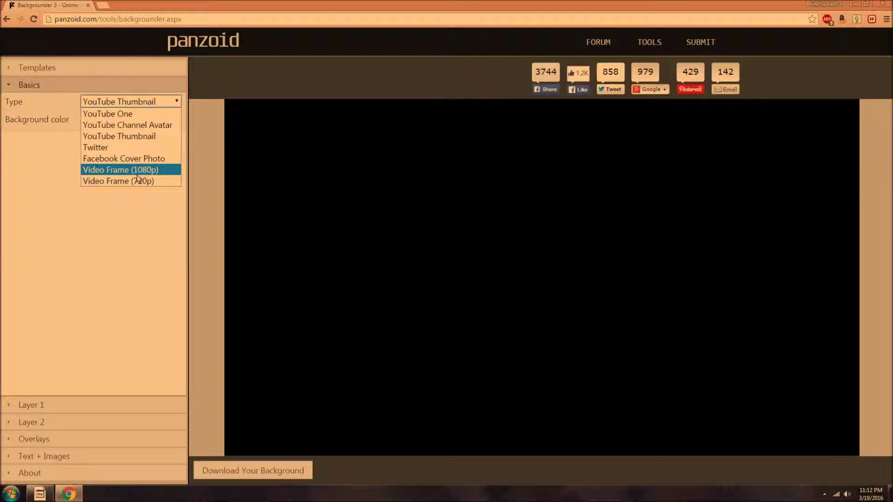
left_click(135, 150)
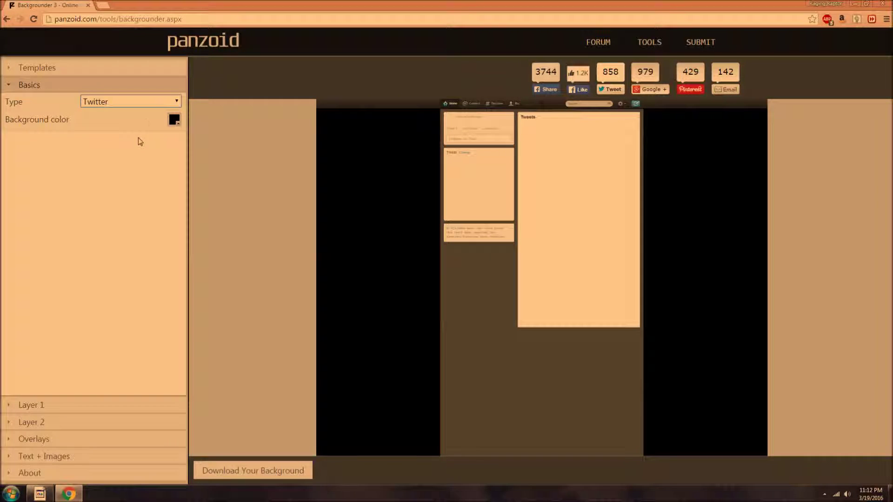
left_click(149, 101)
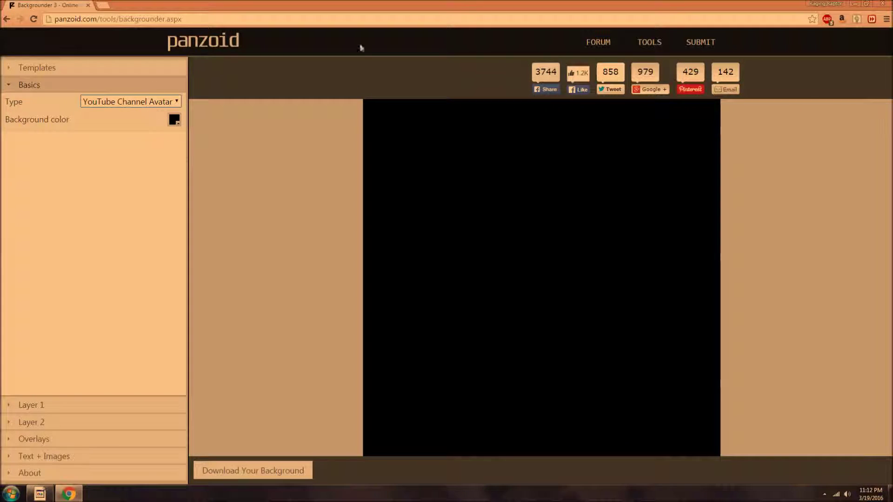
Fill Layer 1 with a tan preset texture/pattern.
left_click(92, 410)
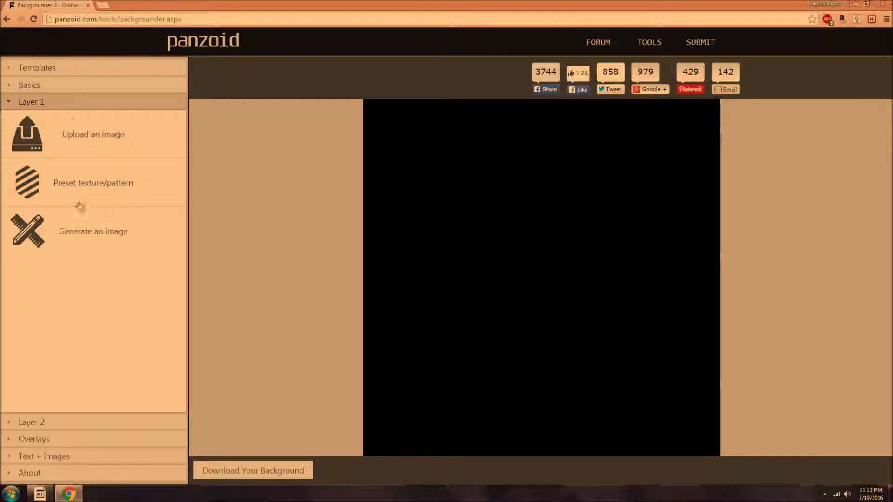
left_click(123, 150)
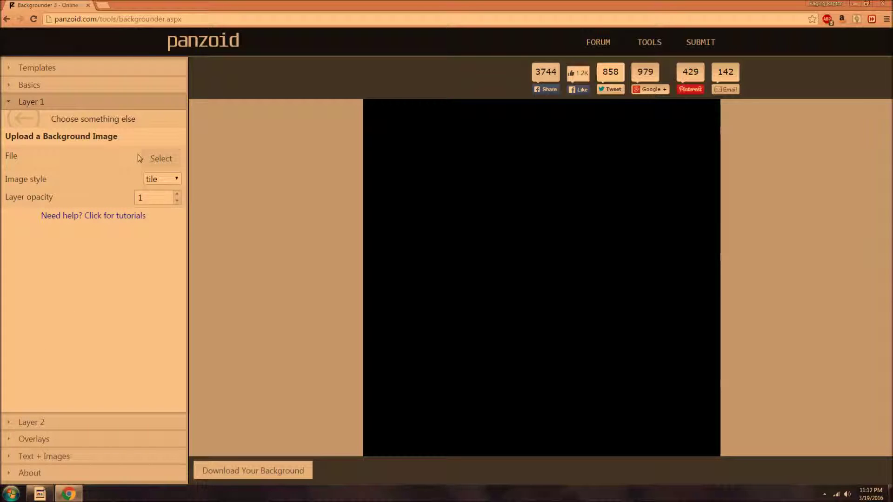
left_click(26, 119)
left_click(105, 182)
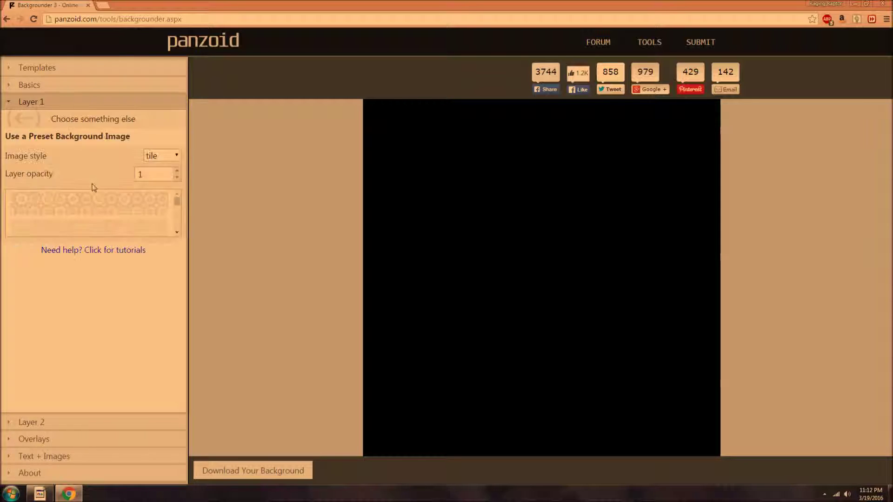
left_click(23, 120)
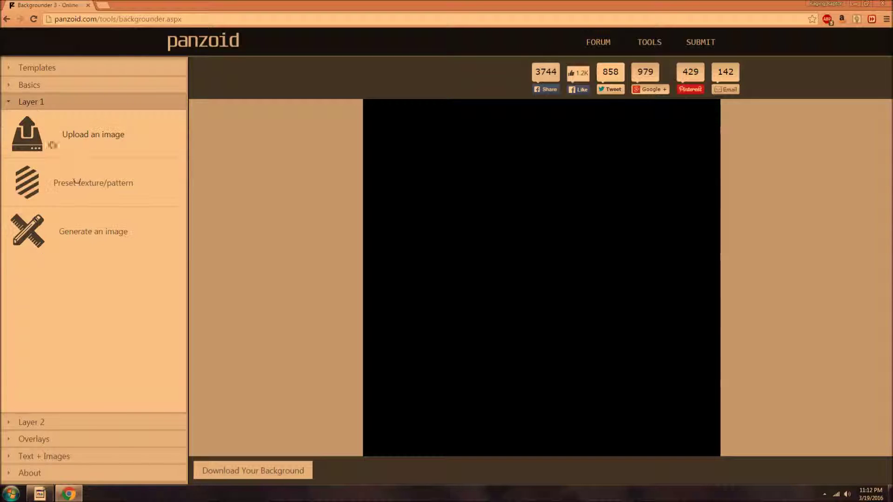
left_click(89, 191)
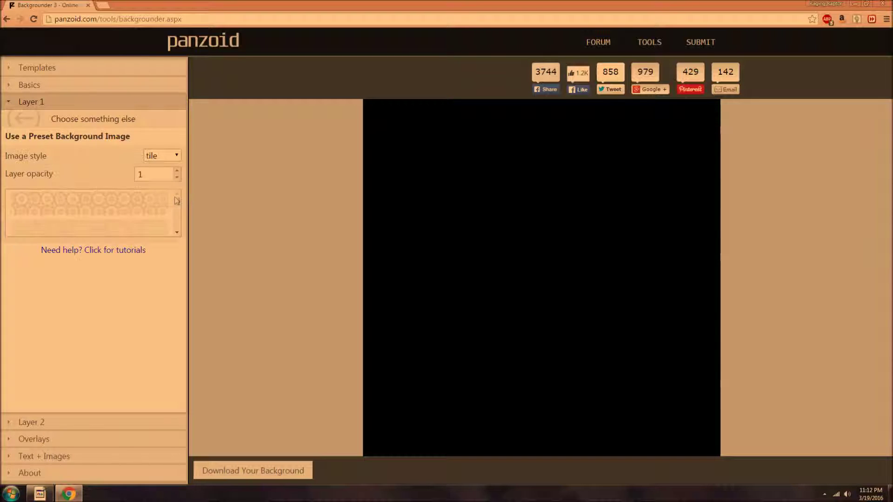
left_click_drag(180, 205, 182, 207)
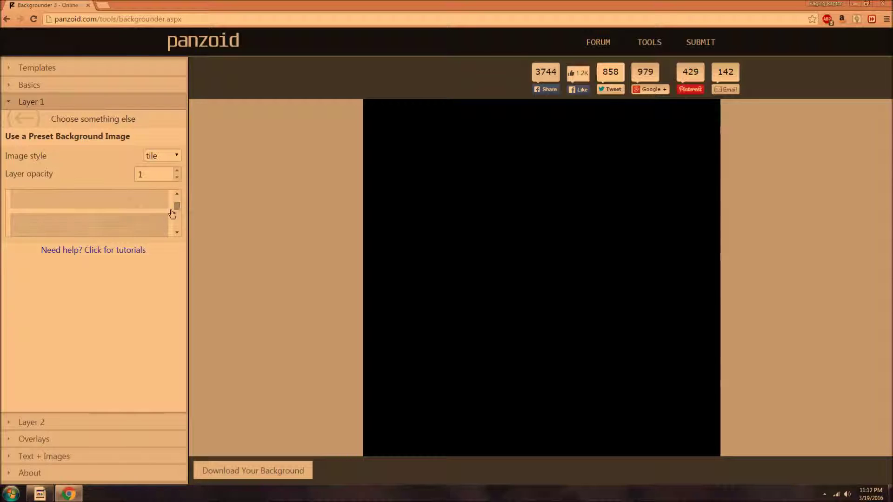
left_click(149, 217)
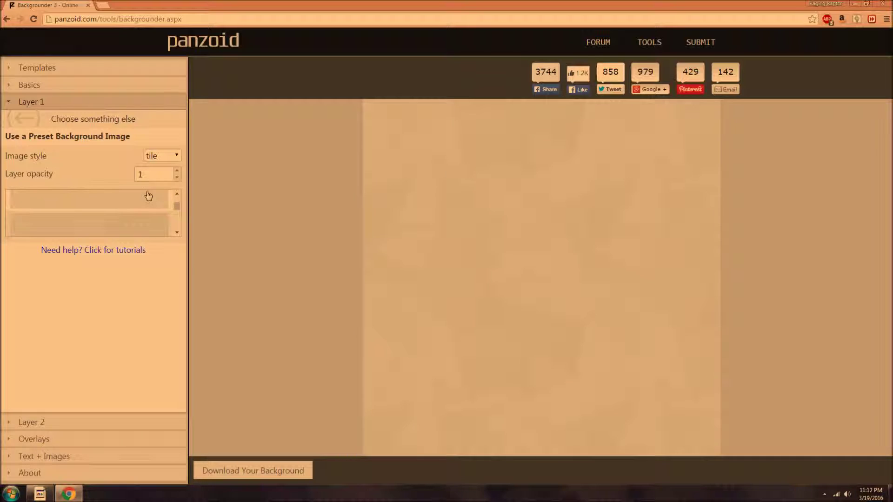
Set Layer 1's opacity to 0.8.
left_click(177, 174)
left_click(178, 177)
left_click(177, 177)
left_click(178, 178)
left_click(177, 171)
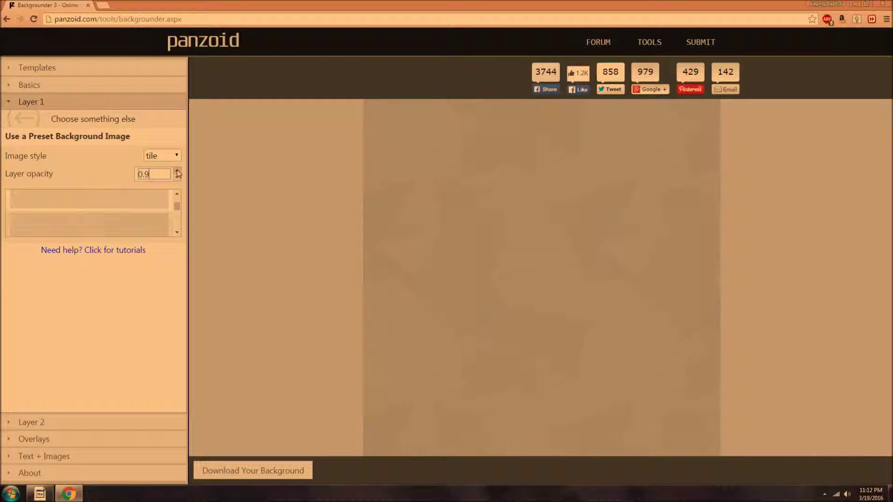
left_click(177, 170)
left_click(177, 176)
left_click(178, 177)
left_click(177, 171)
left_click(119, 424)
Make Layer 2 generate an image, choosing Lightning after trying Scribble.
left_click(116, 200)
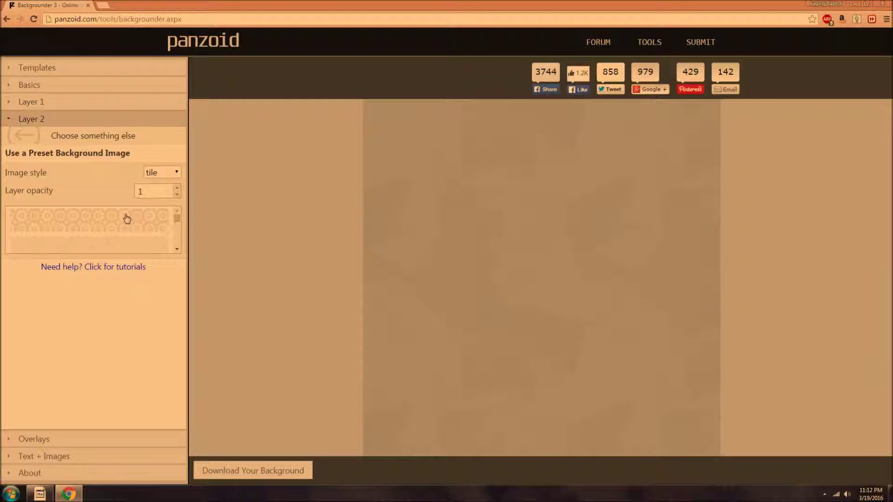
scroll(178, 222, "down", 1)
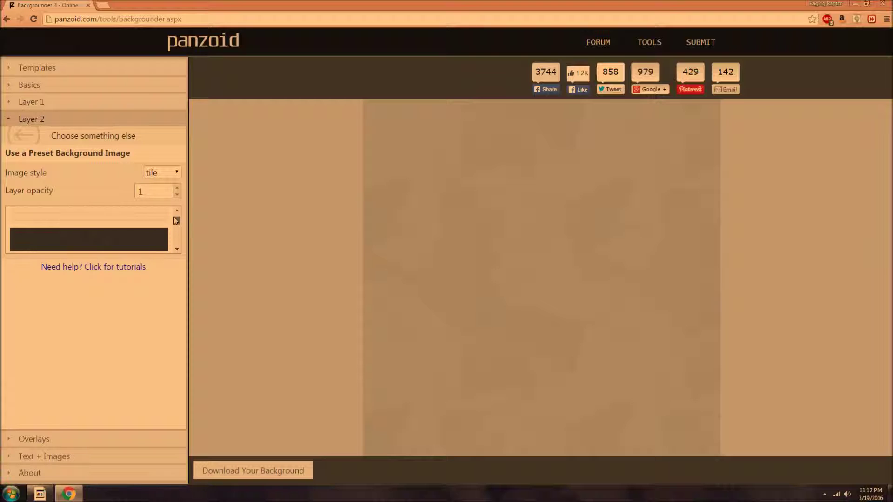
left_click(38, 140)
left_click(100, 251)
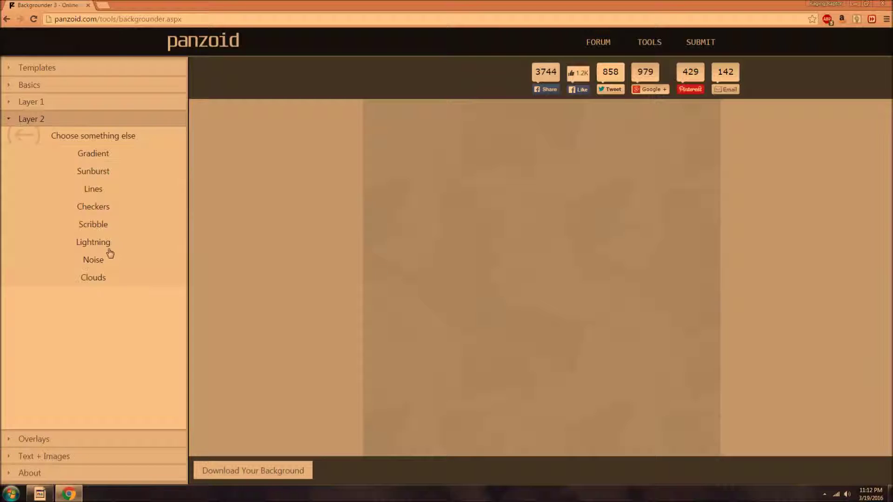
left_click(118, 229)
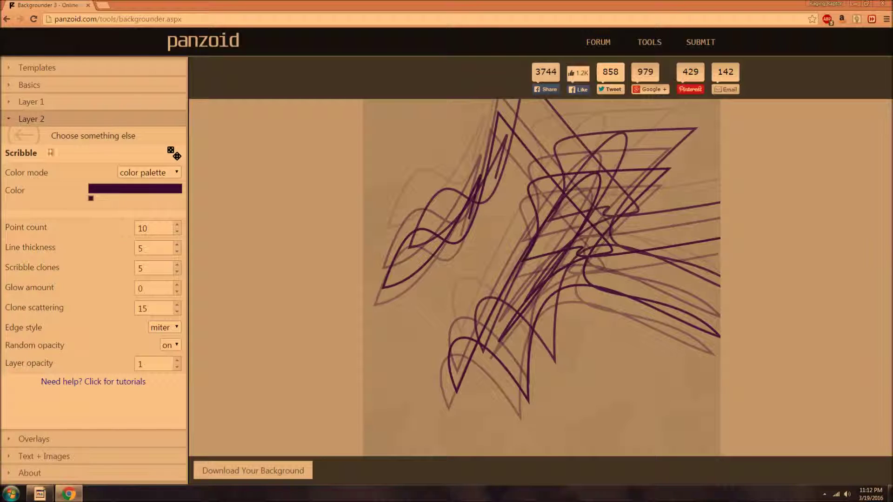
left_click(24, 142)
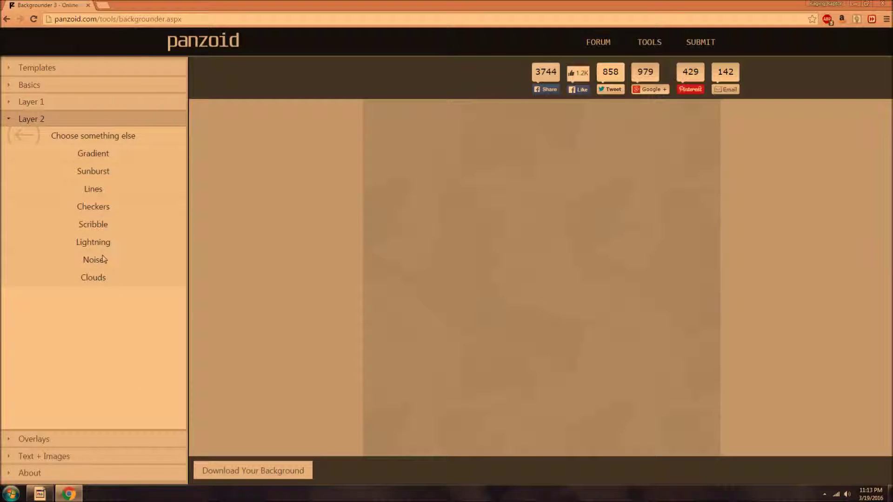
left_click(99, 243)
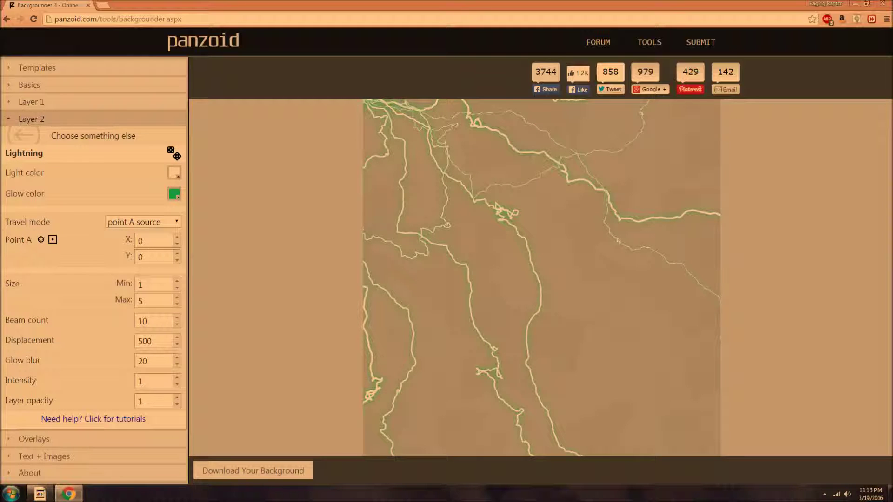
left_click(175, 194)
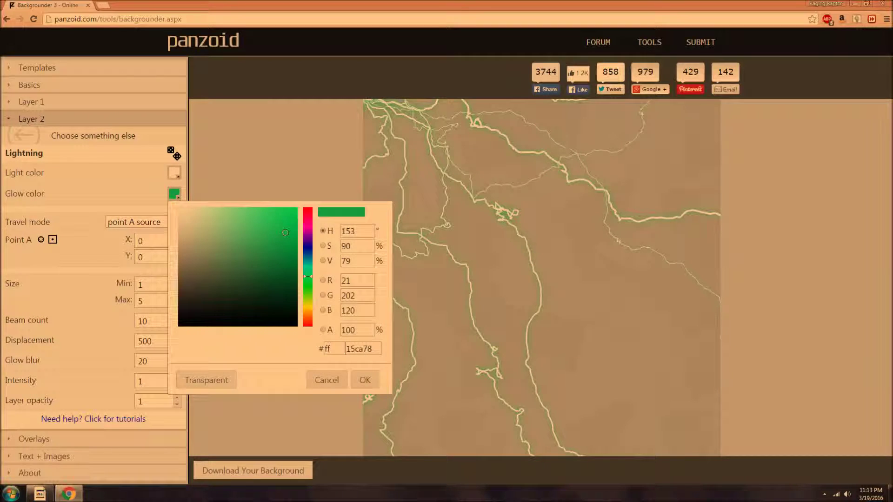
Set the lightning Glow color to bright yellow e6e50a.
left_click_drag(308, 276, 308, 309)
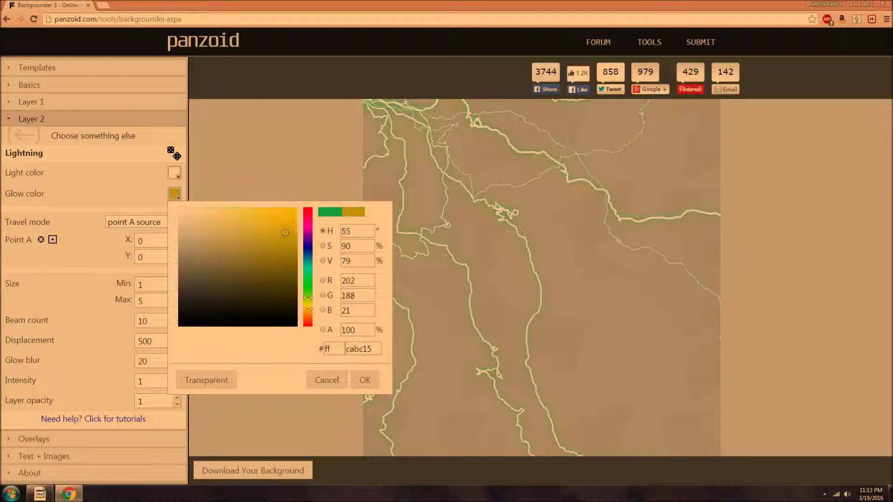
left_click(362, 349)
key("BackSpace")
type("3")
left_click(308, 307)
left_click(308, 308)
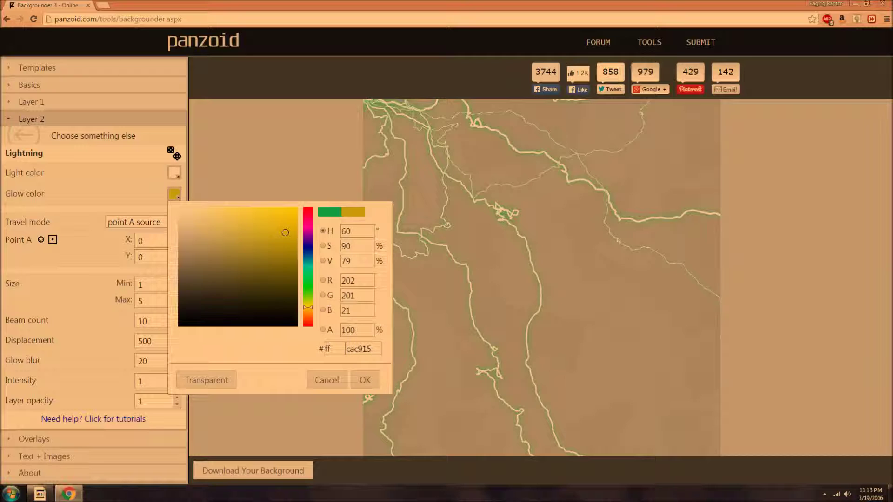
left_click(292, 219)
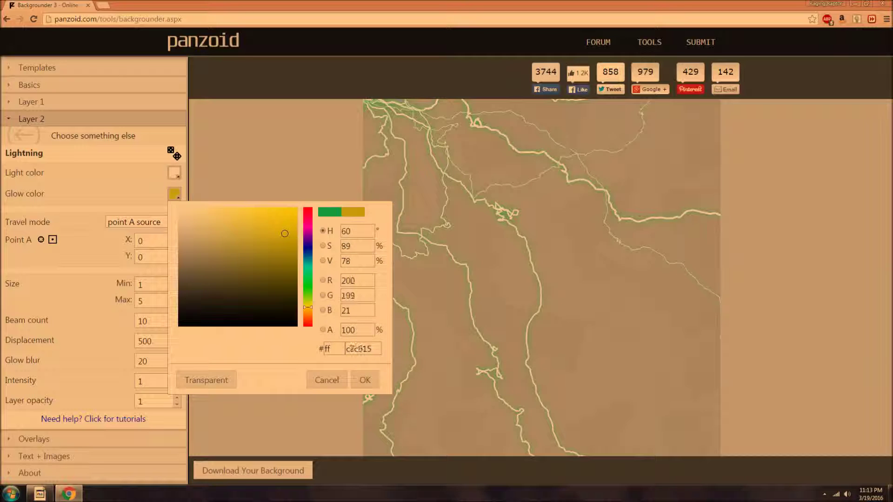
left_click(368, 385)
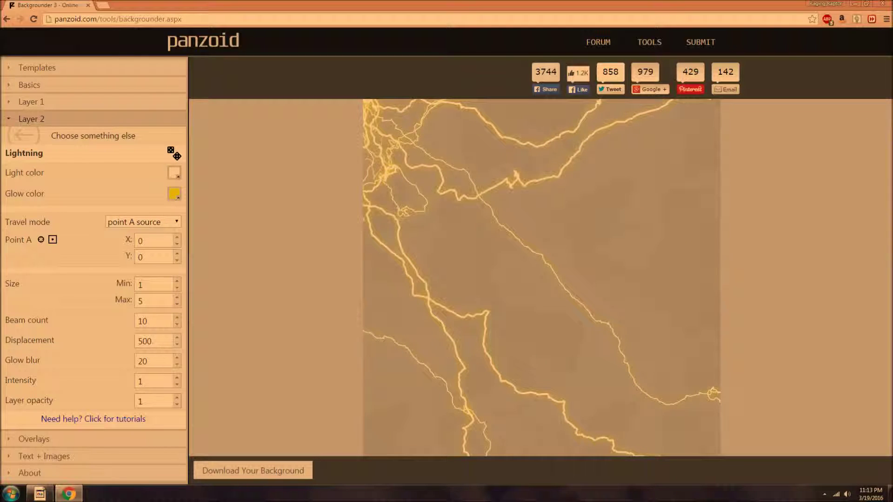
Try the point A to B, horizontal and vertical Travel modes, returning to point A source.
left_click(177, 222)
left_click(170, 243)
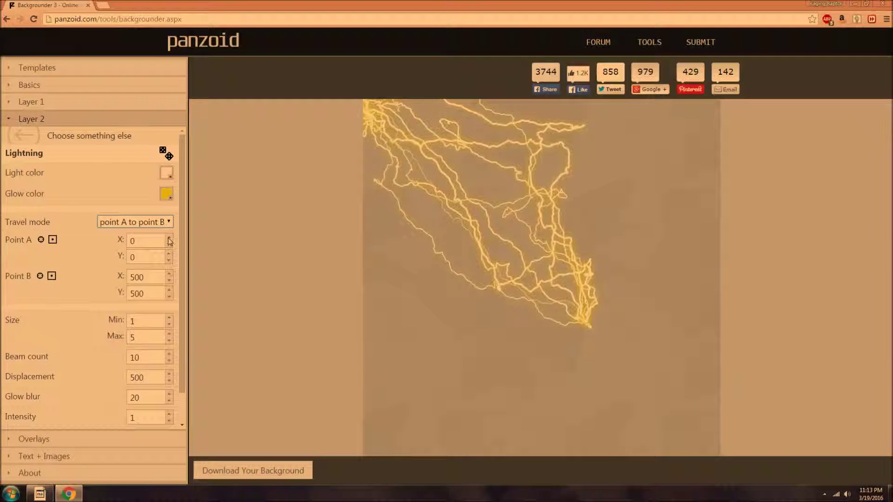
left_click(167, 223)
left_click(149, 222)
left_click(149, 223)
left_click(148, 257)
left_click(143, 224)
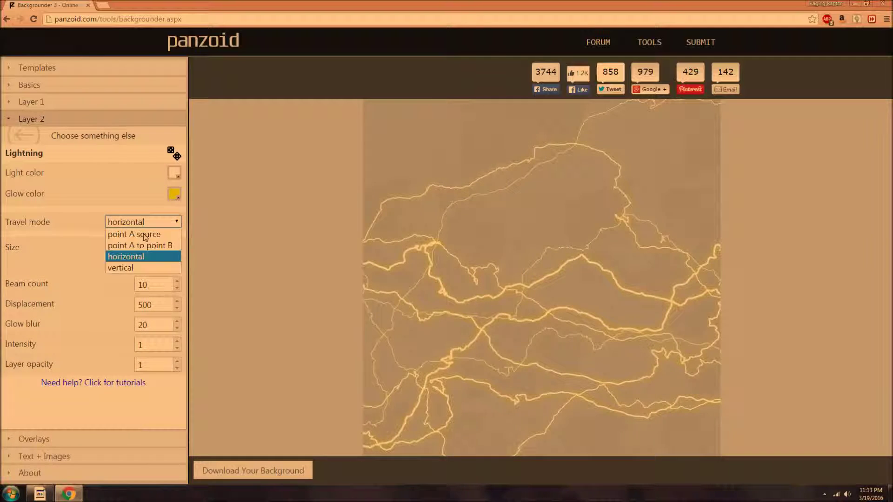
left_click(143, 224)
left_click(142, 225)
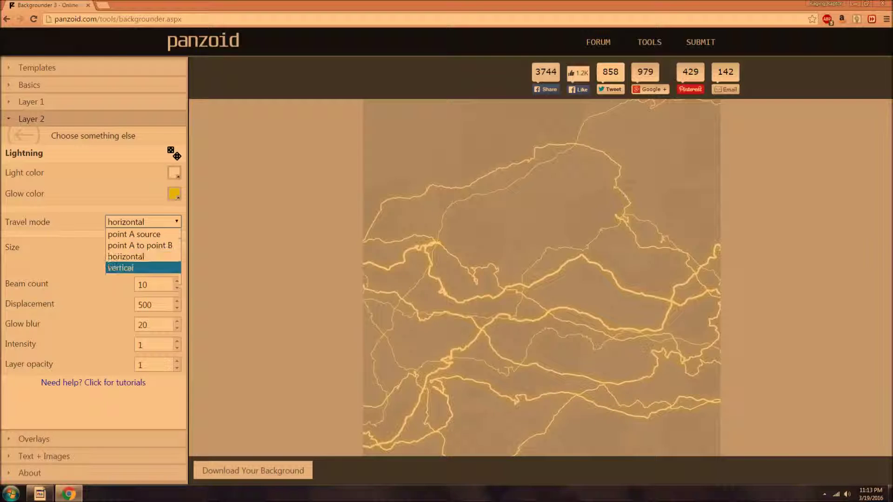
left_click(140, 267)
left_click(143, 223)
left_click(142, 233)
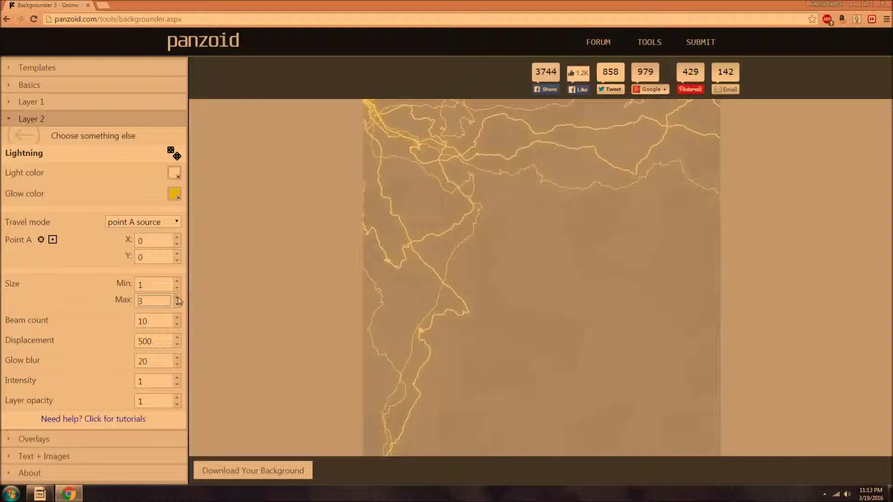
Change the lightning Size Max to 3 and back to 5.
left_click(178, 303)
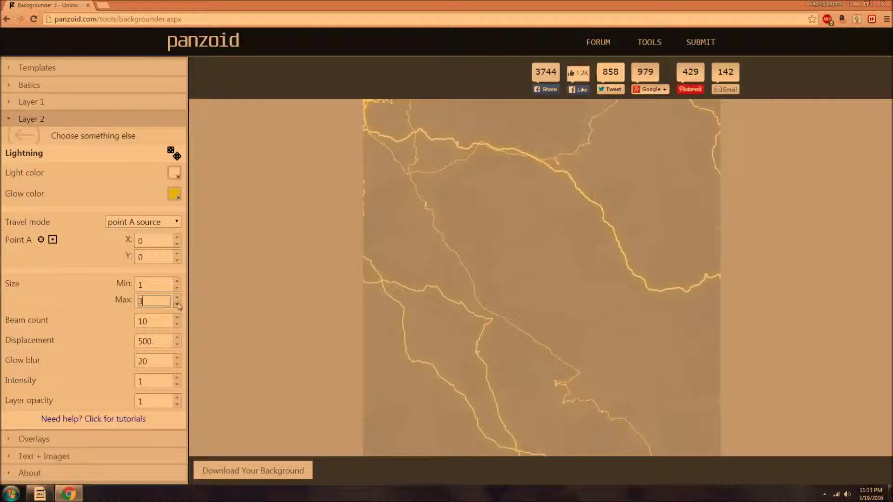
left_click(177, 298)
left_click(177, 299)
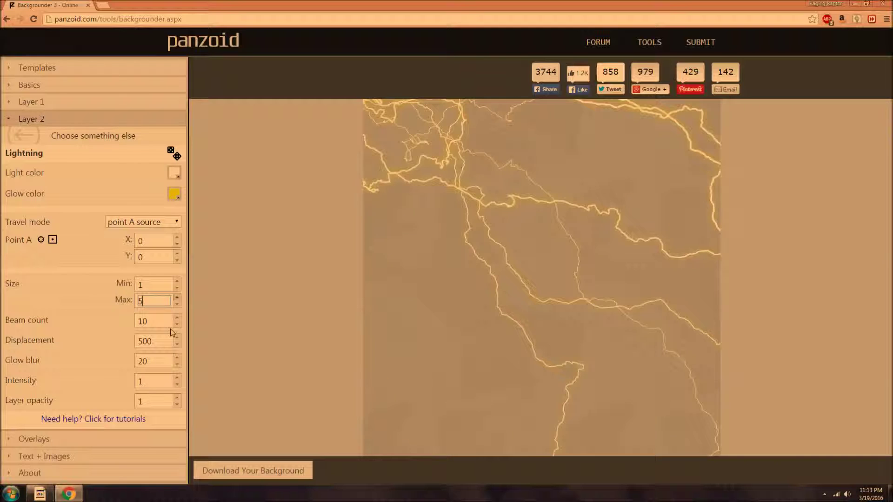
left_click(130, 441)
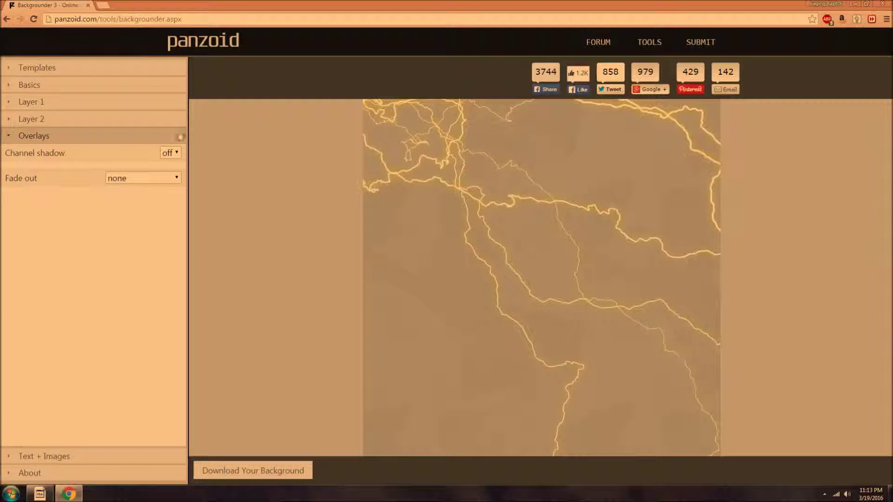
Turn Channel shadow on with a cutoff height of 191.
left_click(171, 153)
left_click(173, 173)
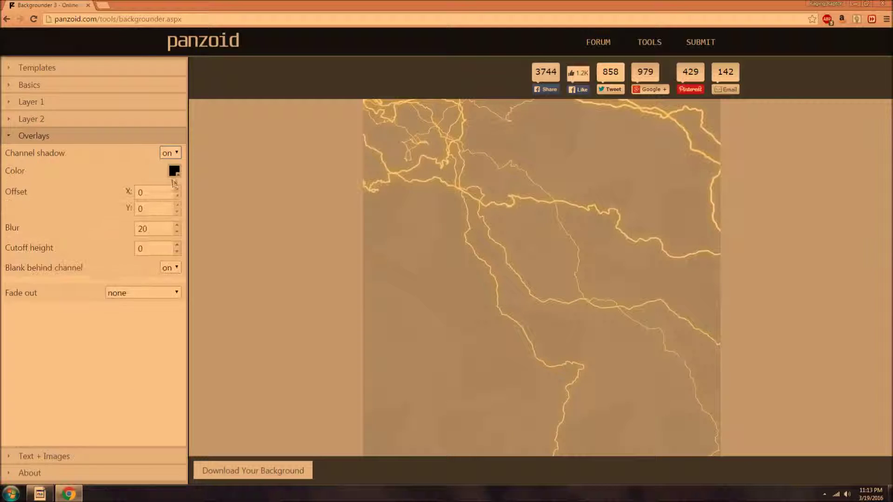
left_click(176, 246)
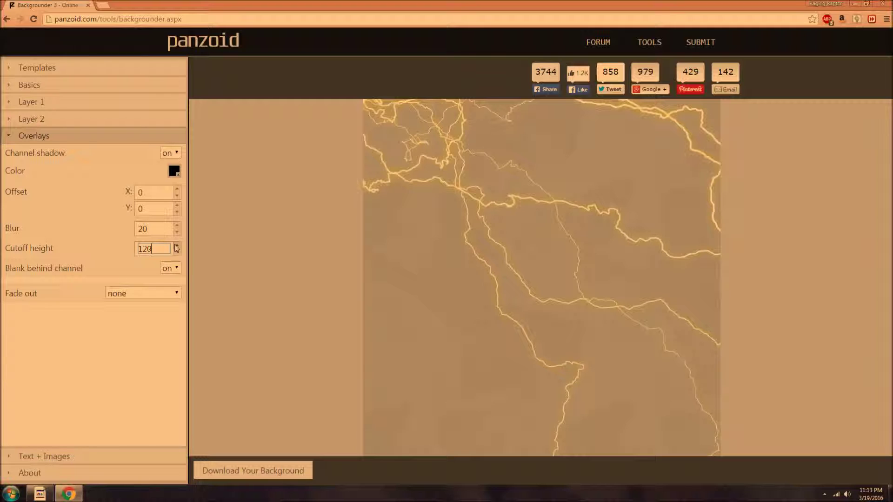
left_click_drag(177, 248, 176, 248)
Set Fade out to radial from center with fade distance 188.
left_click(167, 293)
left_click(152, 341)
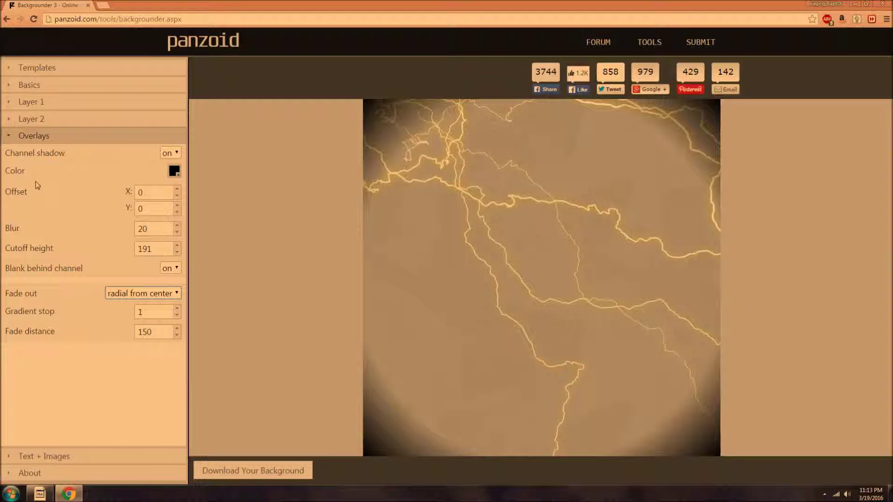
left_click(178, 329)
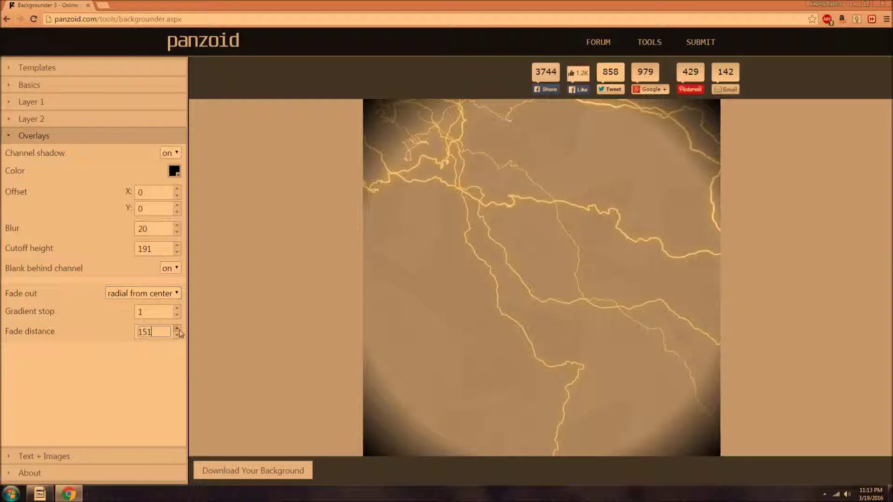
left_click_drag(179, 330, 179, 331)
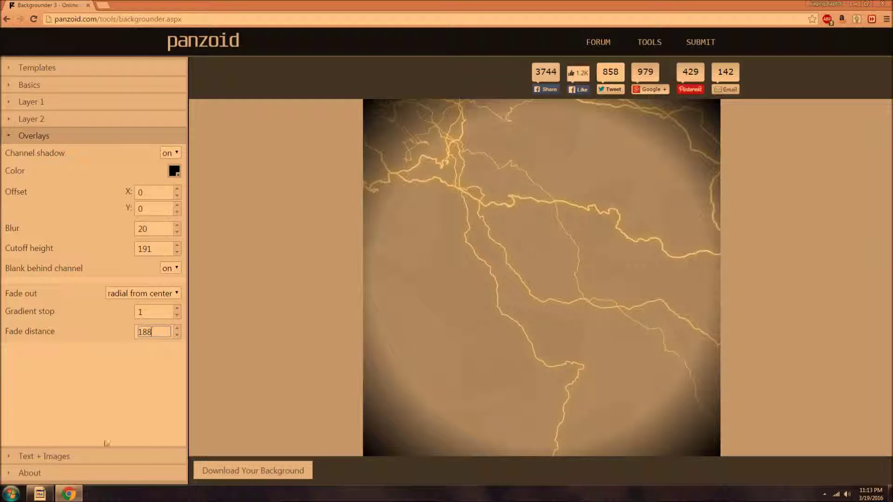
left_click(100, 456)
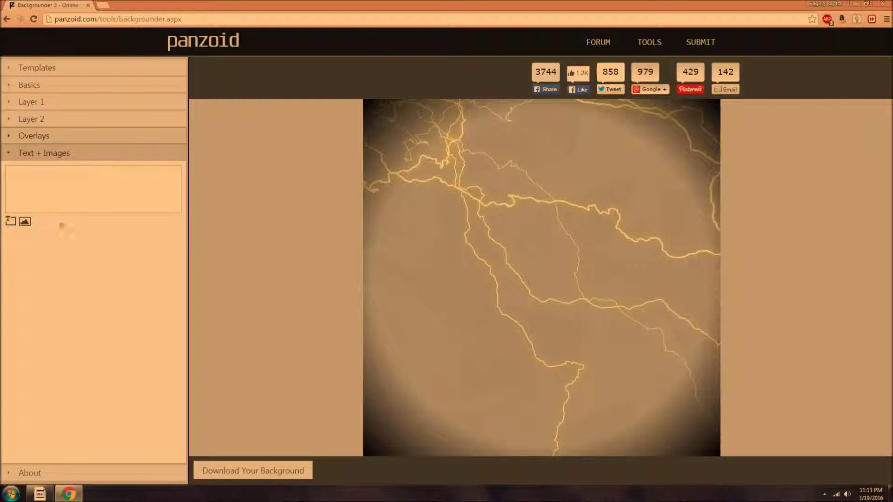
Add a text sprite and replace its 'panzoid' text with 'Raging Raptor'.
left_click(10, 221)
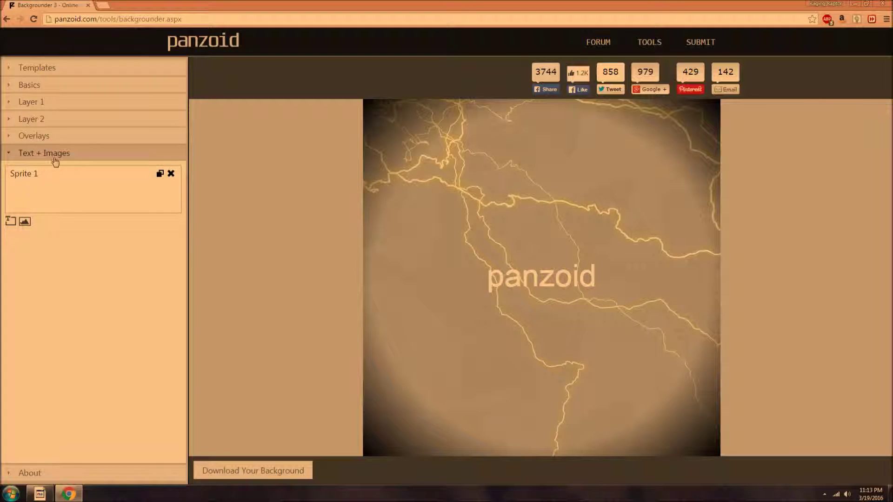
left_click(54, 176)
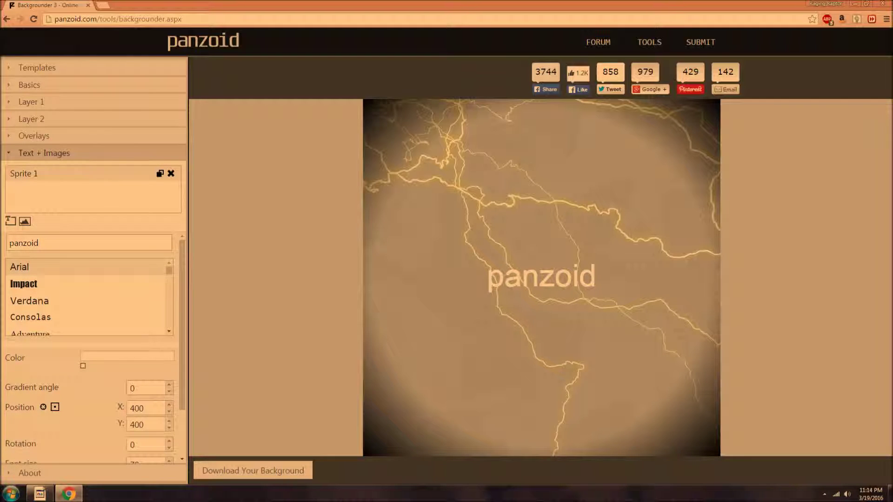
key("Tab")
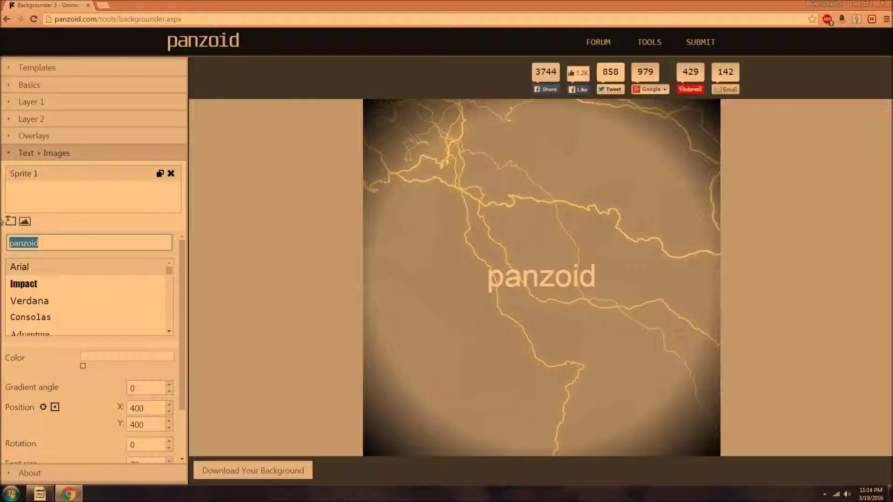
type("Raging Raptor")
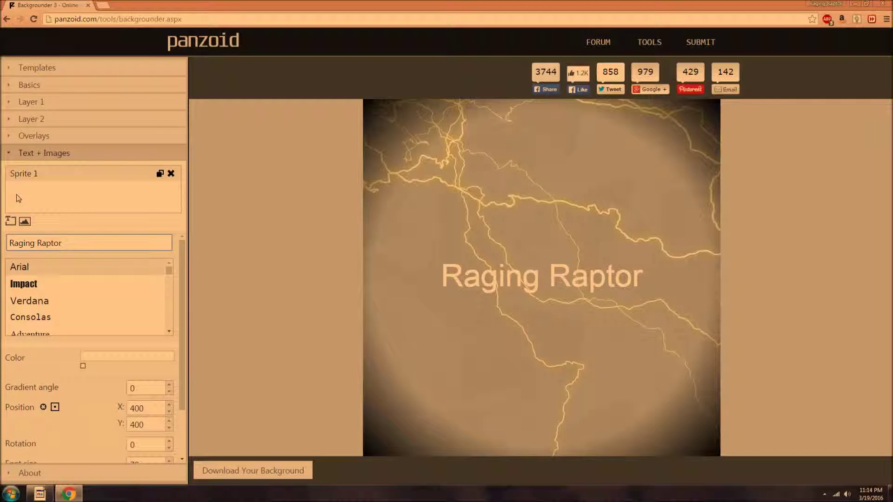
Set the Raging Raptor text's font to Freshman.
scroll(168, 275, "down", 5)
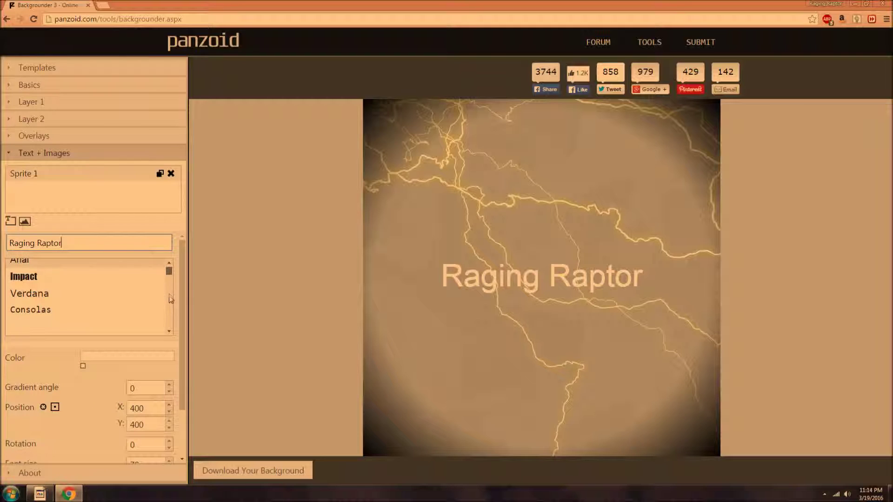
scroll(171, 320, "down", 5)
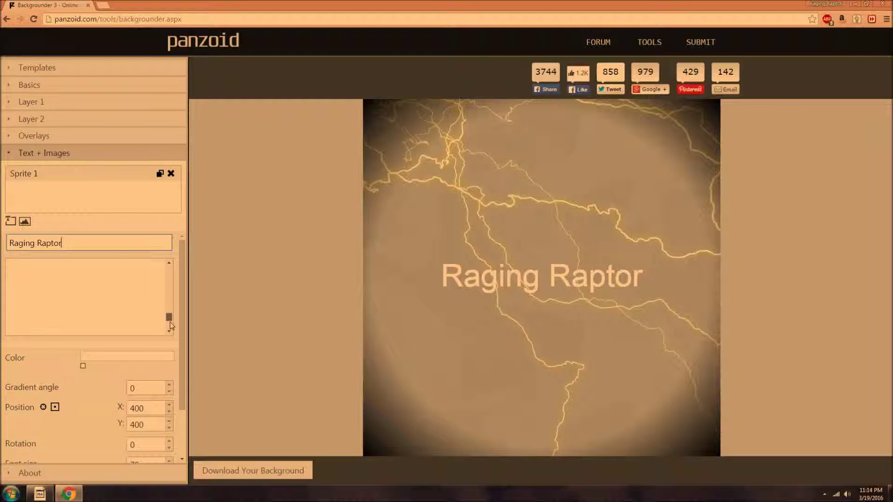
scroll(171, 329, "down", 1)
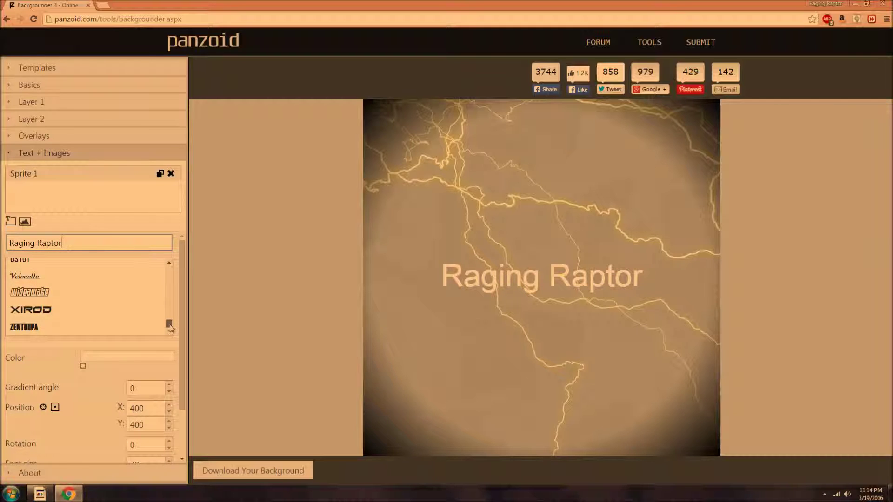
scroll(171, 328, "up", 5)
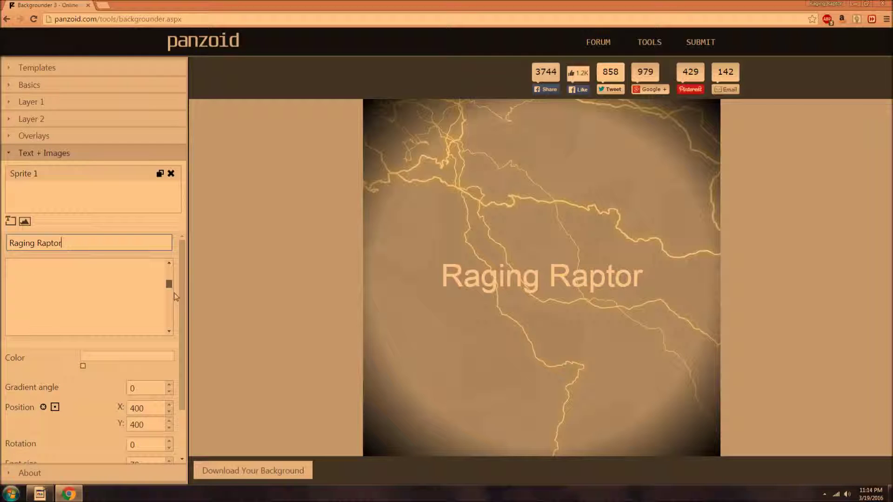
scroll(171, 317, "up", 8)
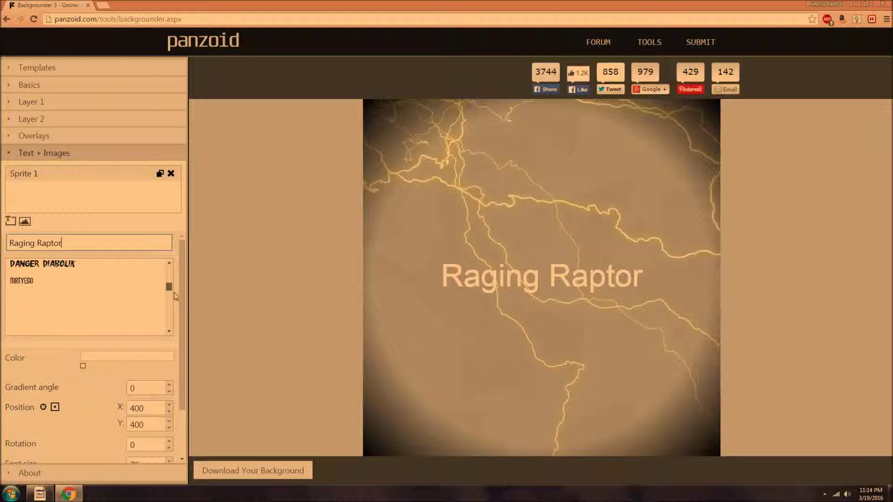
scroll(174, 292, "down", 6)
left_click(101, 312)
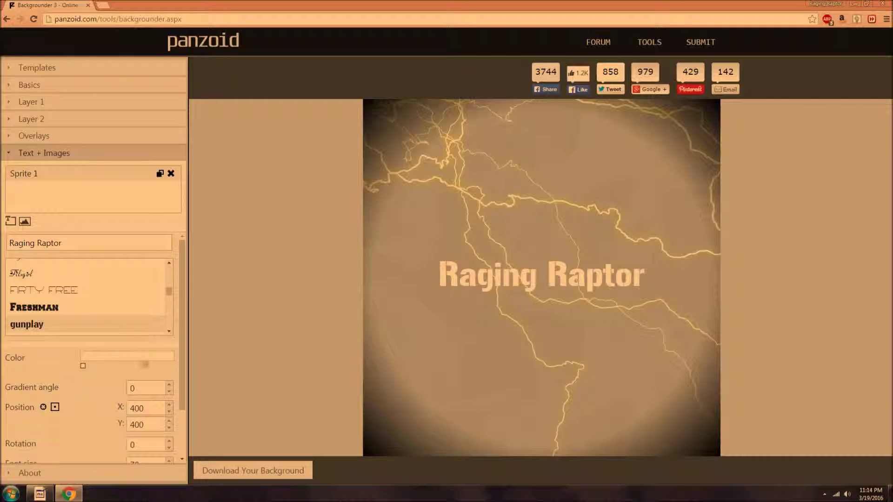
Colour the text teal with hex 21cde1 and bring up Layer 2's lightning settings.
left_click(83, 366)
left_click(89, 380)
mouse_move(96, 186)
left_mouse_down()
mouse_move(142, 281)
mouse_move(176, 235)
mouse_move(133, 277)
left_mouse_up()
mouse_move(222, 279)
left_mouse_down()
mouse_move(222, 230)
mouse_move(222, 253)
mouse_move(222, 240)
left_mouse_up()
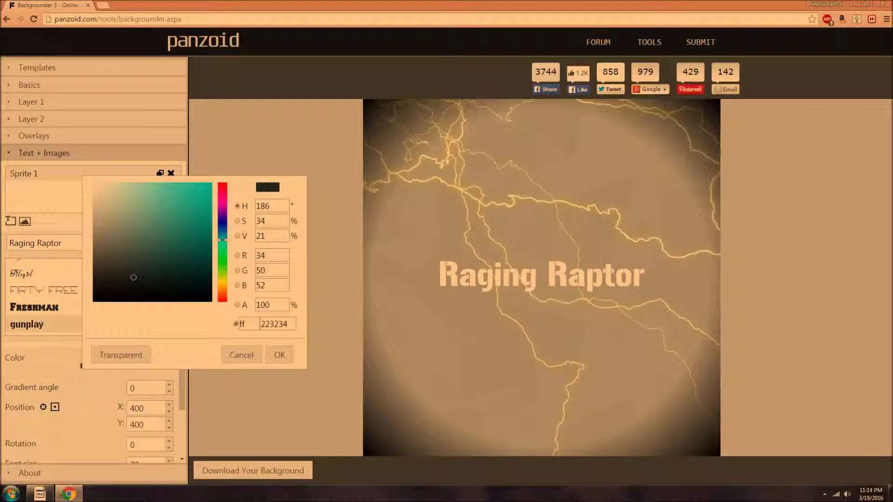
type("21cde1")
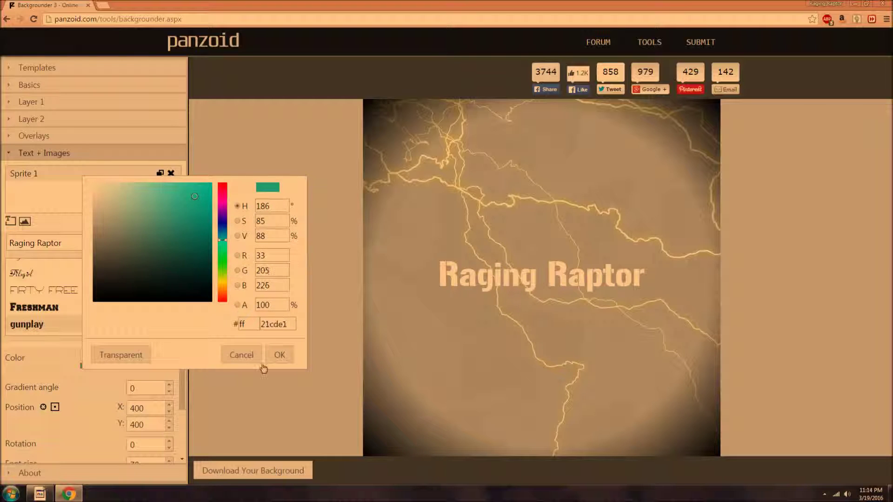
left_click(280, 356)
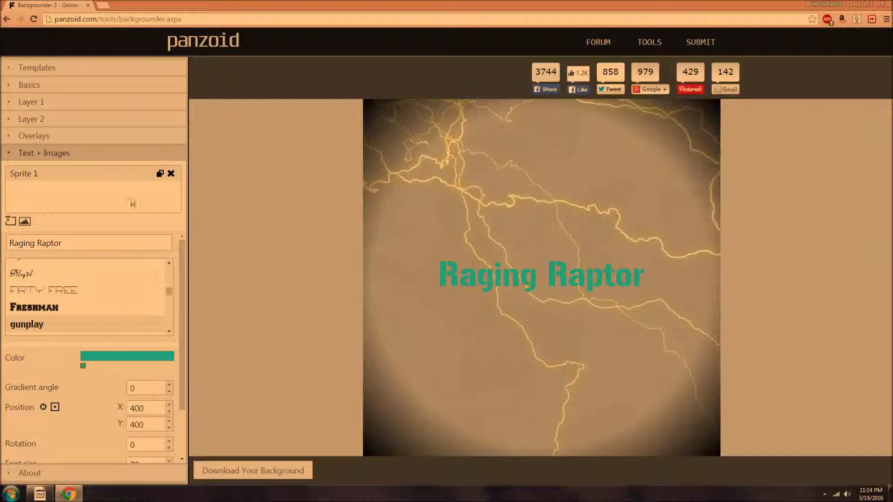
left_click(74, 118)
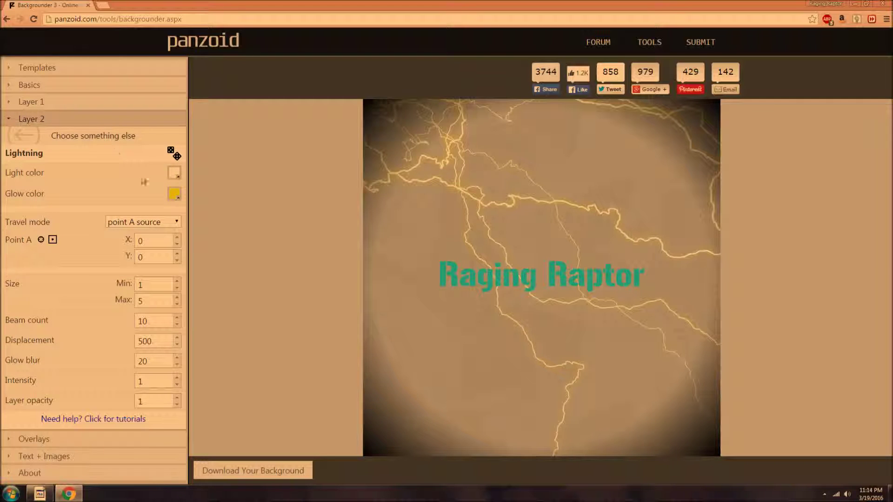
Change the lightning glow from yellow to orange (e78309) and return to the Text + Images settings.
left_click(175, 195)
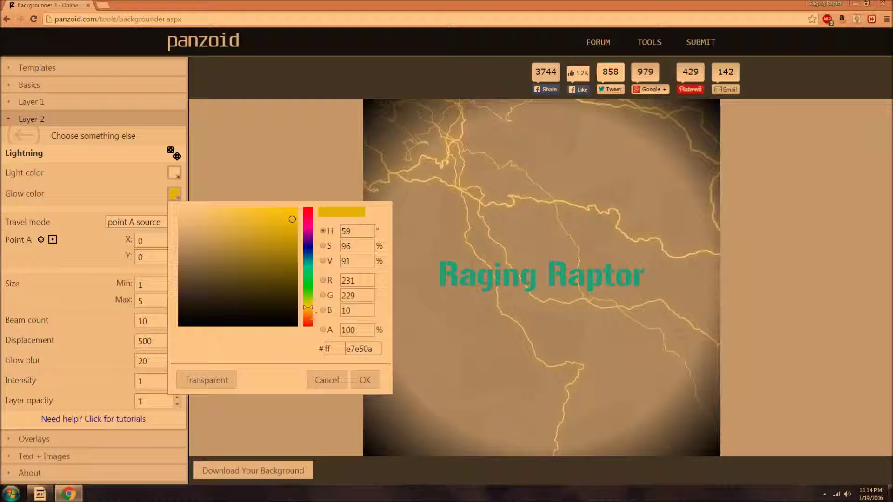
left_click_drag(312, 310, 311, 317)
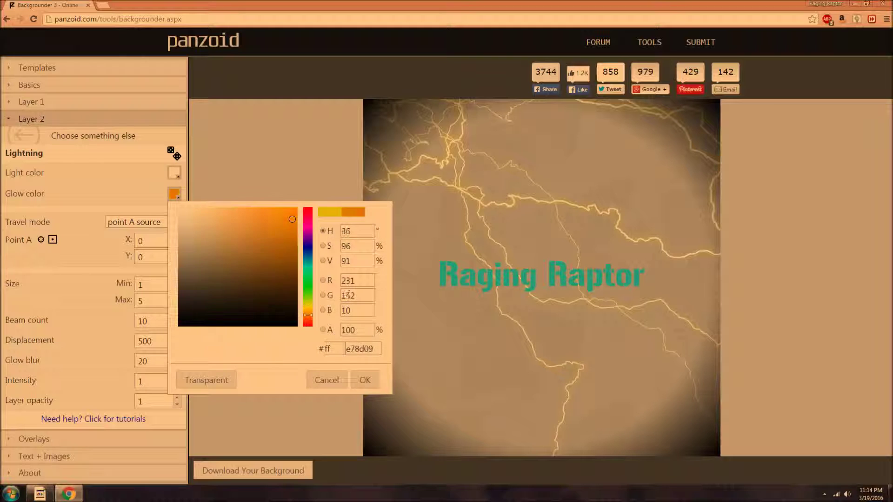
left_click(364, 382)
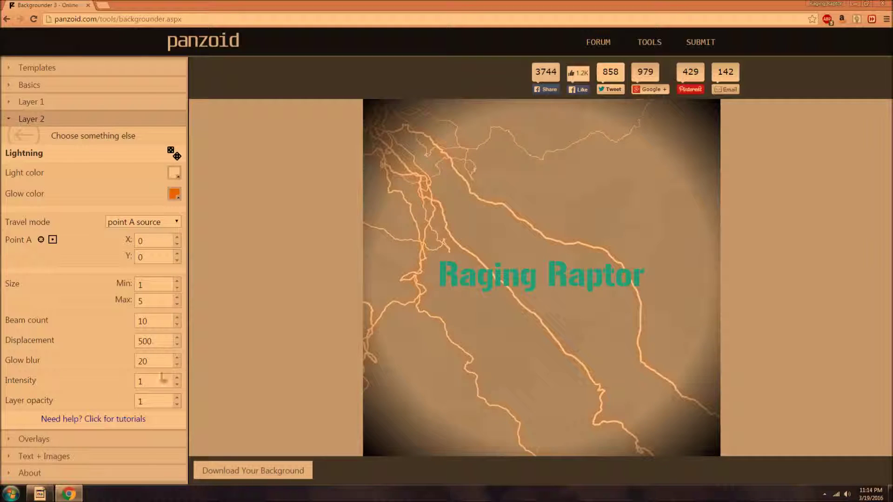
left_click(116, 456)
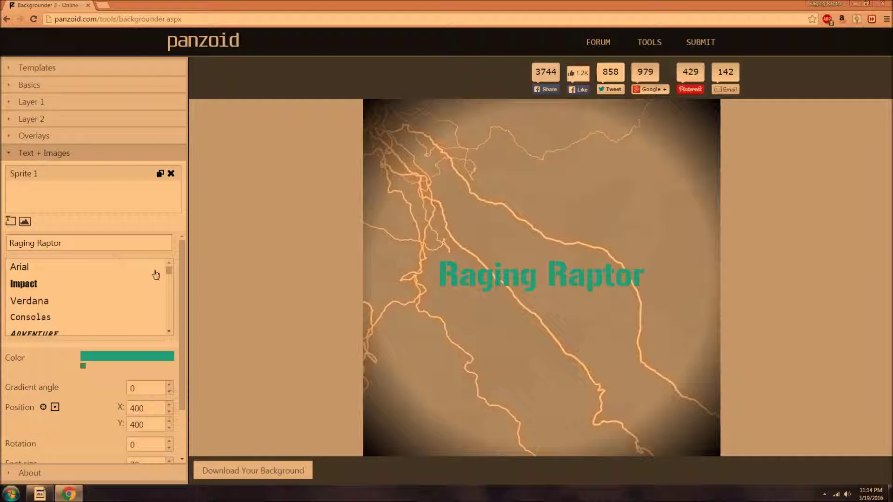
Set the text's gradient angle to 90.
left_click_drag(182, 272, 183, 310)
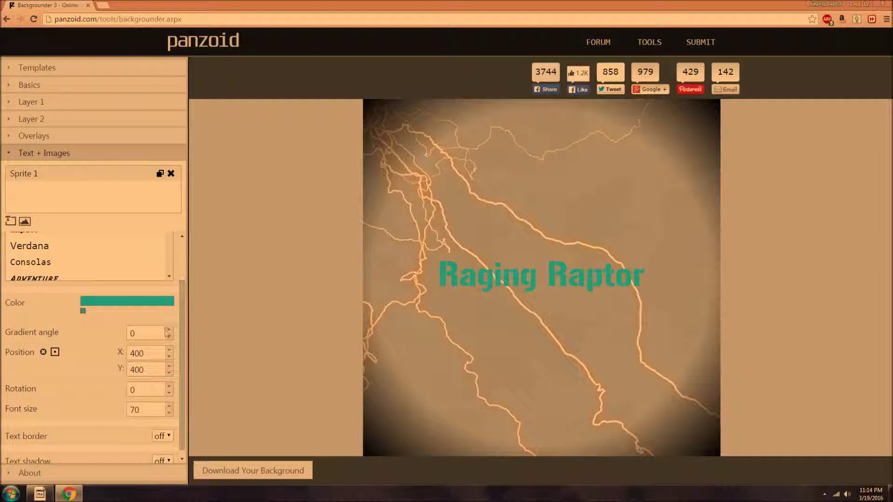
left_click(168, 331)
double_click(168, 330)
double_click(170, 337)
triple_click(170, 337)
left_click(169, 330)
double_click(168, 330)
Reset the text rotation to 0 and raise the font size to 110.
scroll(185, 348, "down", 1)
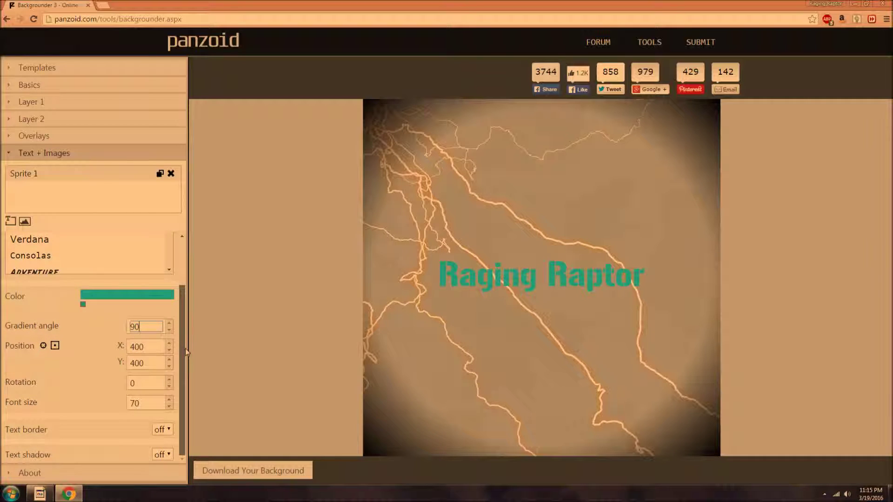
double_click(168, 380)
key("BackSpace")
key("BackSpace")
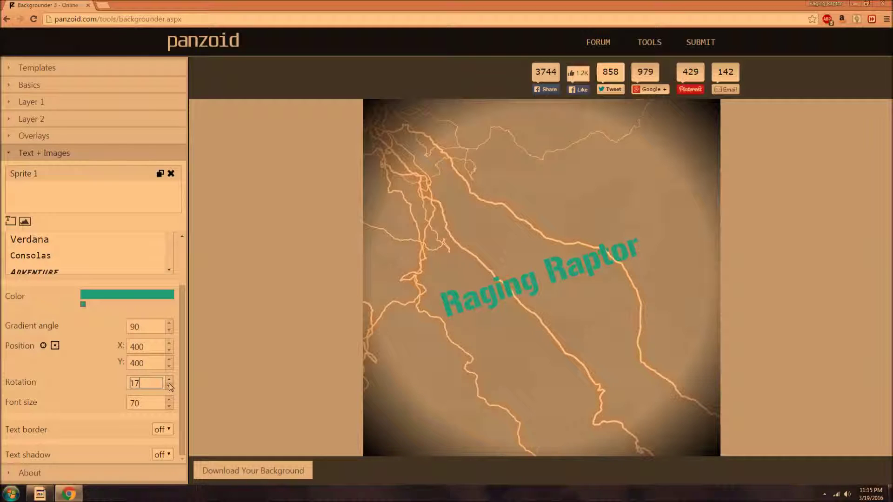
type("3")
key("BackSpace")
type("0")
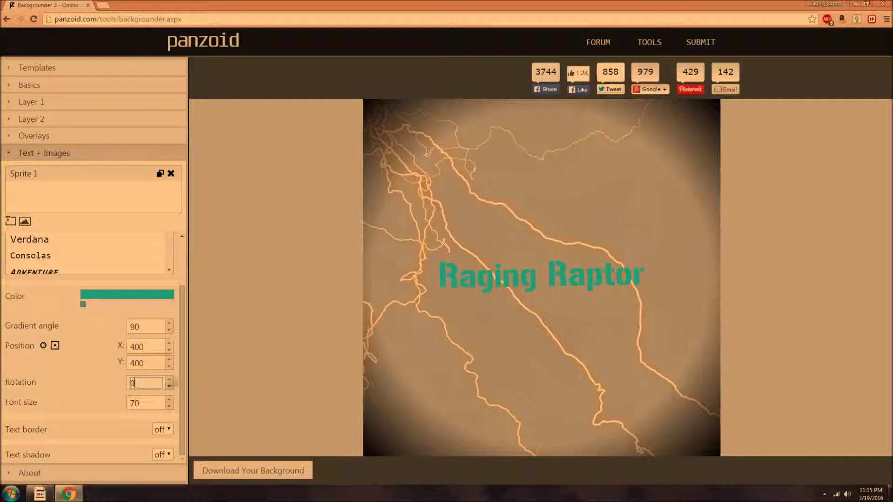
left_click(169, 400)
left_click_drag(169, 399, 169, 410)
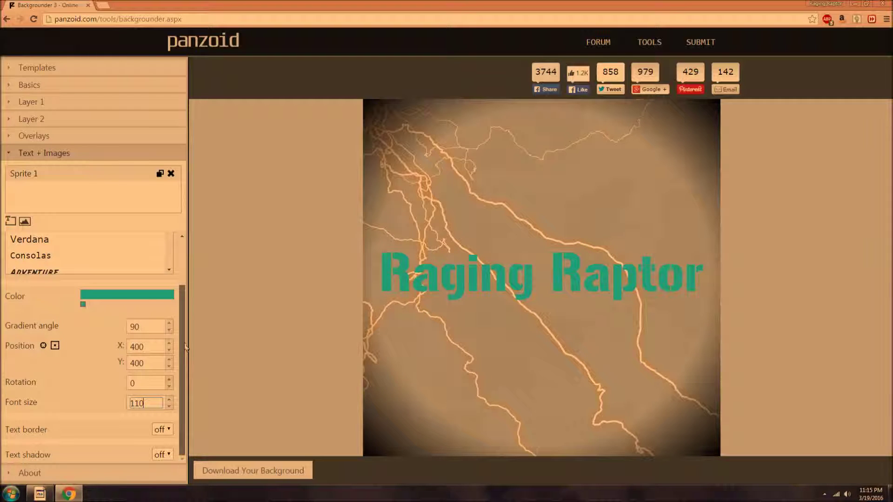
Turn on a black text border with thickness 4.
left_click(162, 430)
left_click(162, 450)
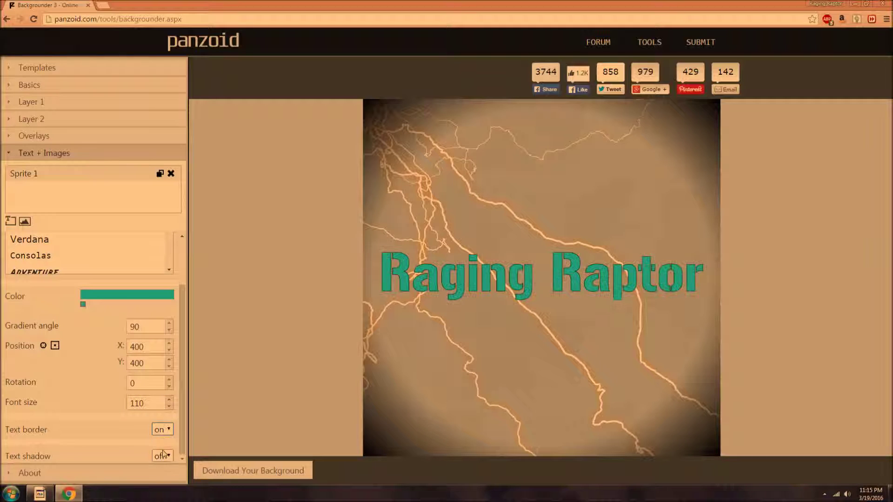
left_click_drag(181, 300, 182, 342)
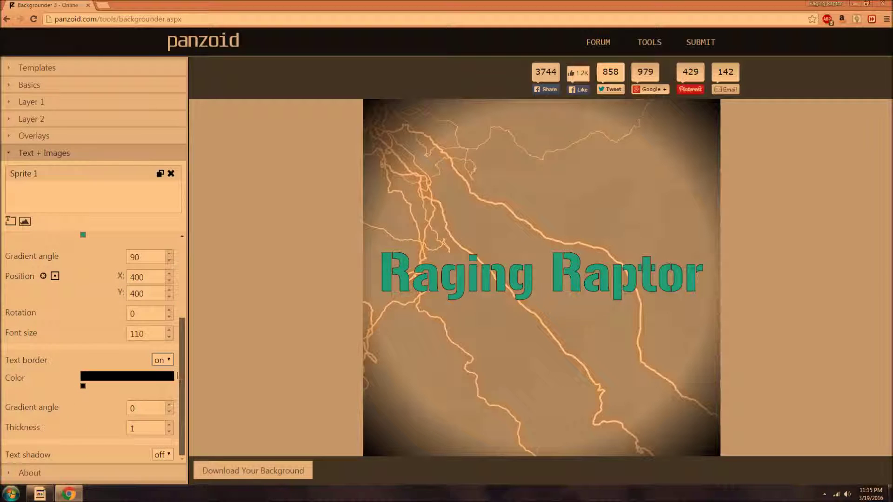
left_click(167, 426)
left_click(168, 425)
left_click(168, 426)
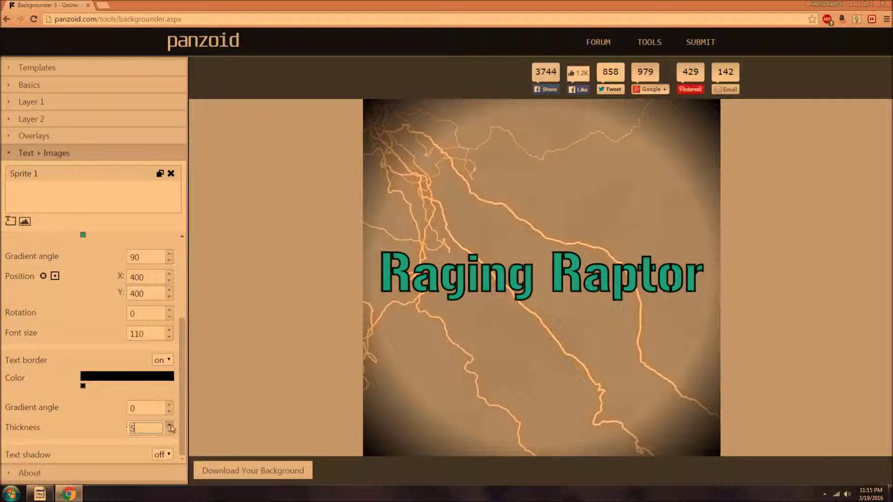
left_click(167, 426)
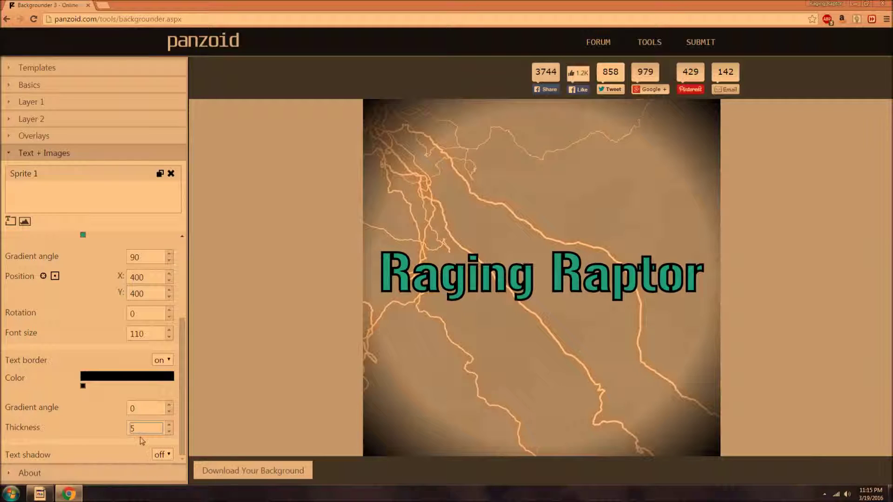
left_click(170, 432)
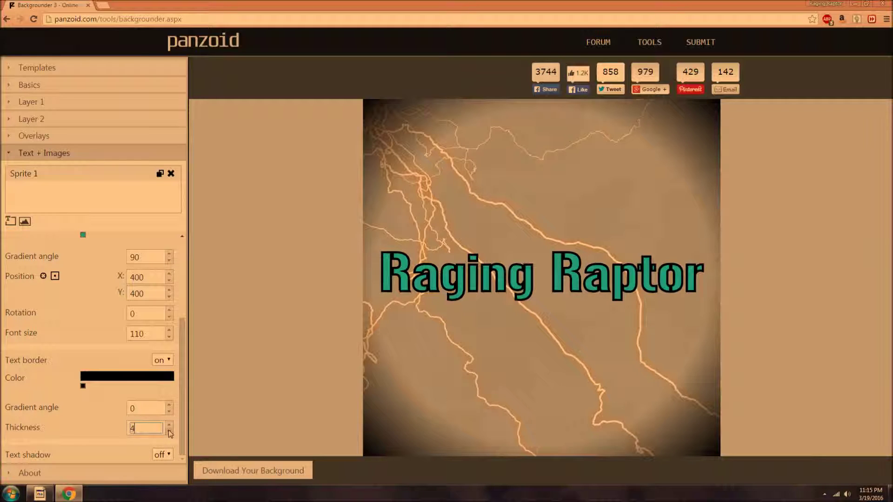
Turn on the text shadow and set its blur to 26.
left_click(165, 455)
left_click(162, 469)
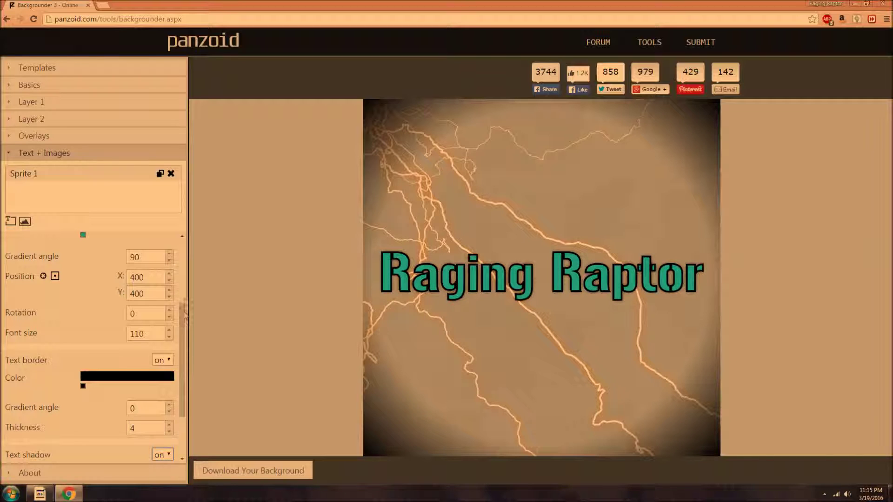
left_click_drag(185, 315, 181, 375)
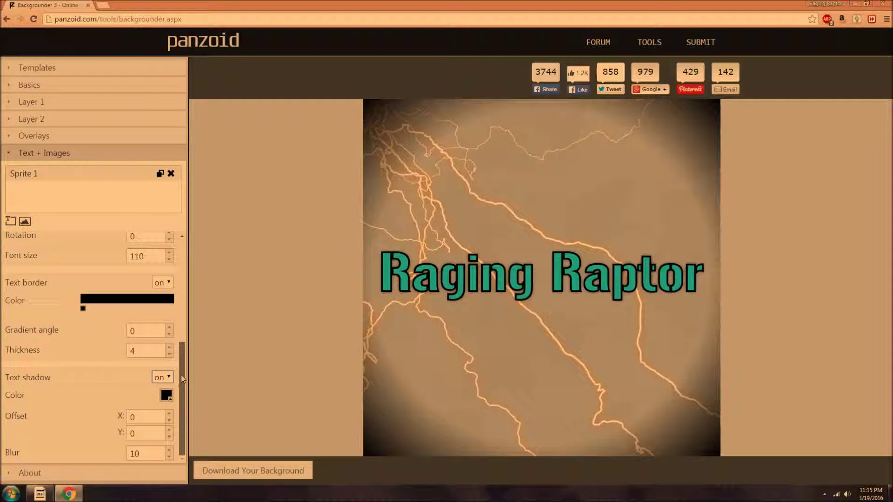
left_click(171, 457)
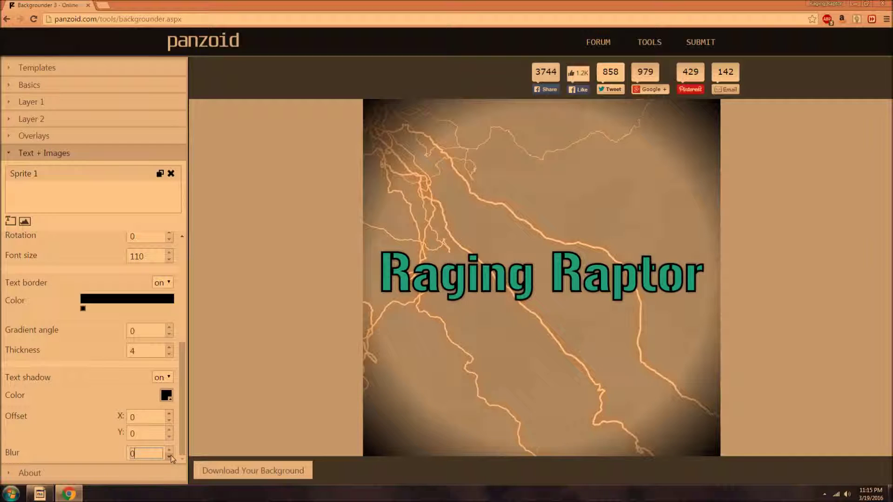
left_click(172, 451)
left_click(172, 451)
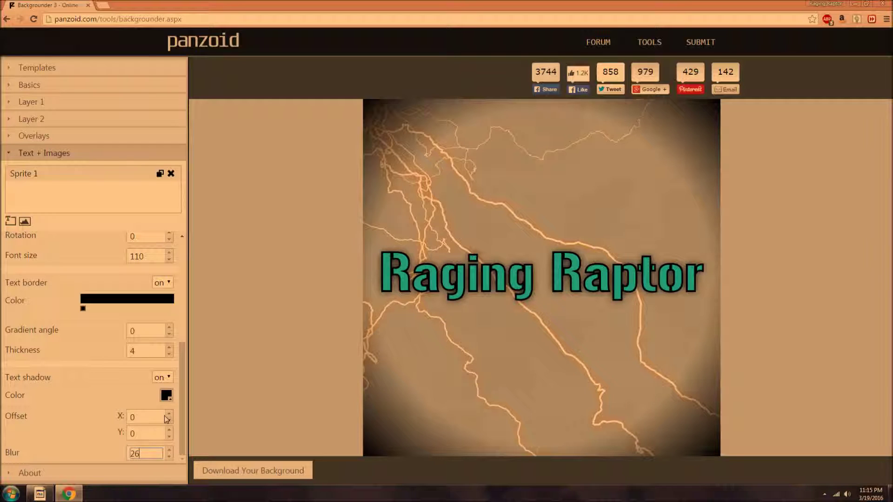
Render the background, download it as backgrounder (11).png, and close the download page.
left_click(18, 102)
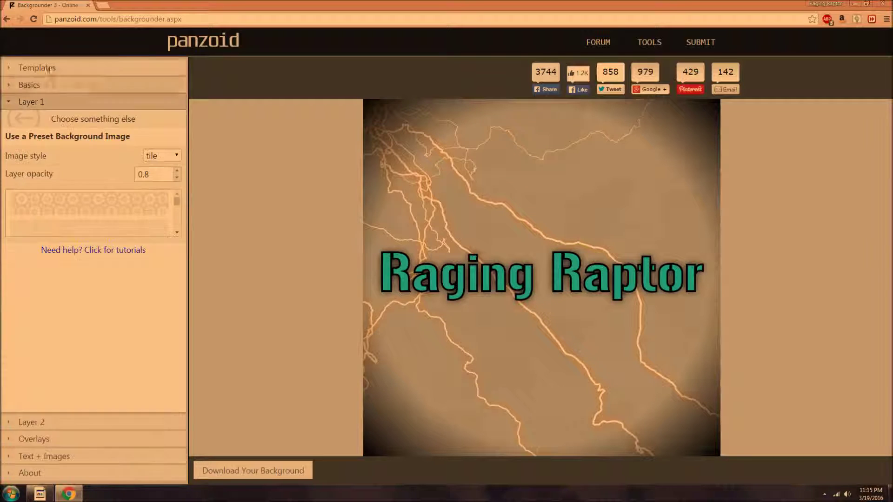
left_click(116, 460)
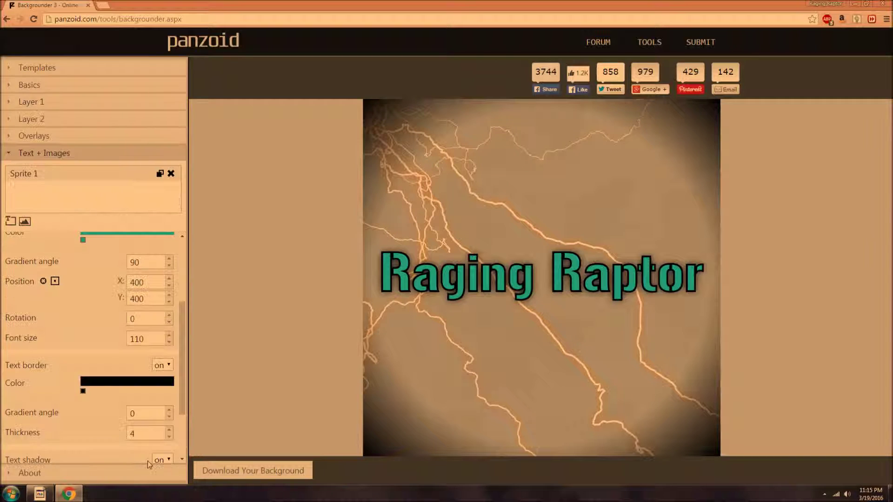
left_click(251, 471)
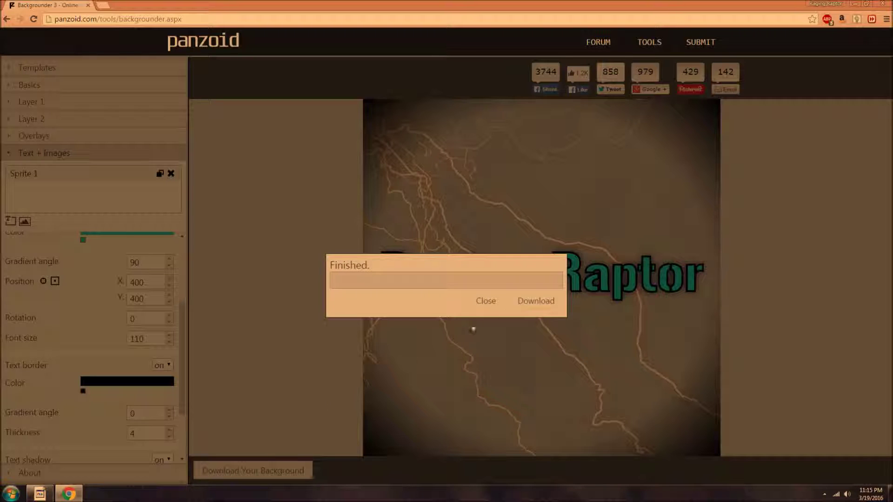
left_click(530, 302)
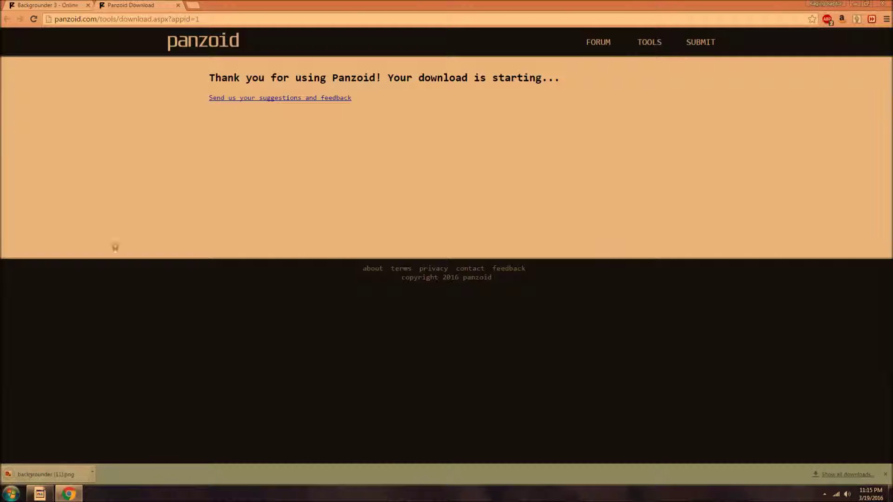
left_click(178, 5)
Close the Finished dialog to reveal the Raging Raptor preview.
left_click(485, 302)
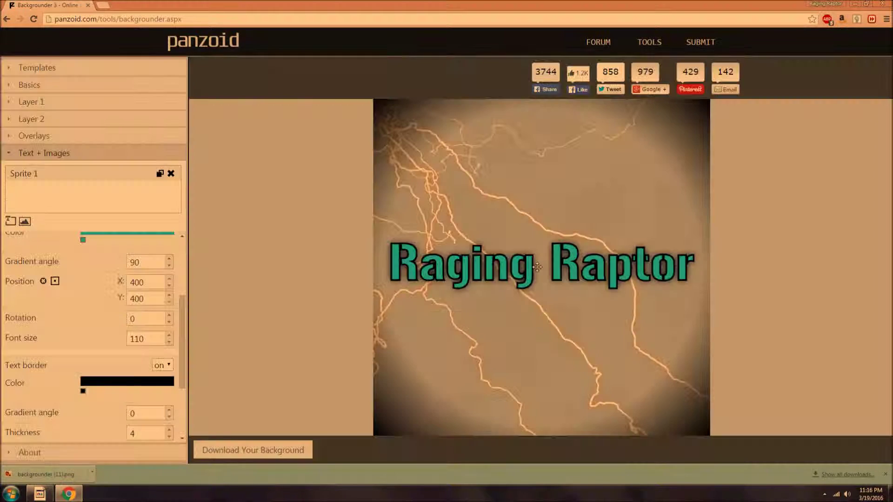